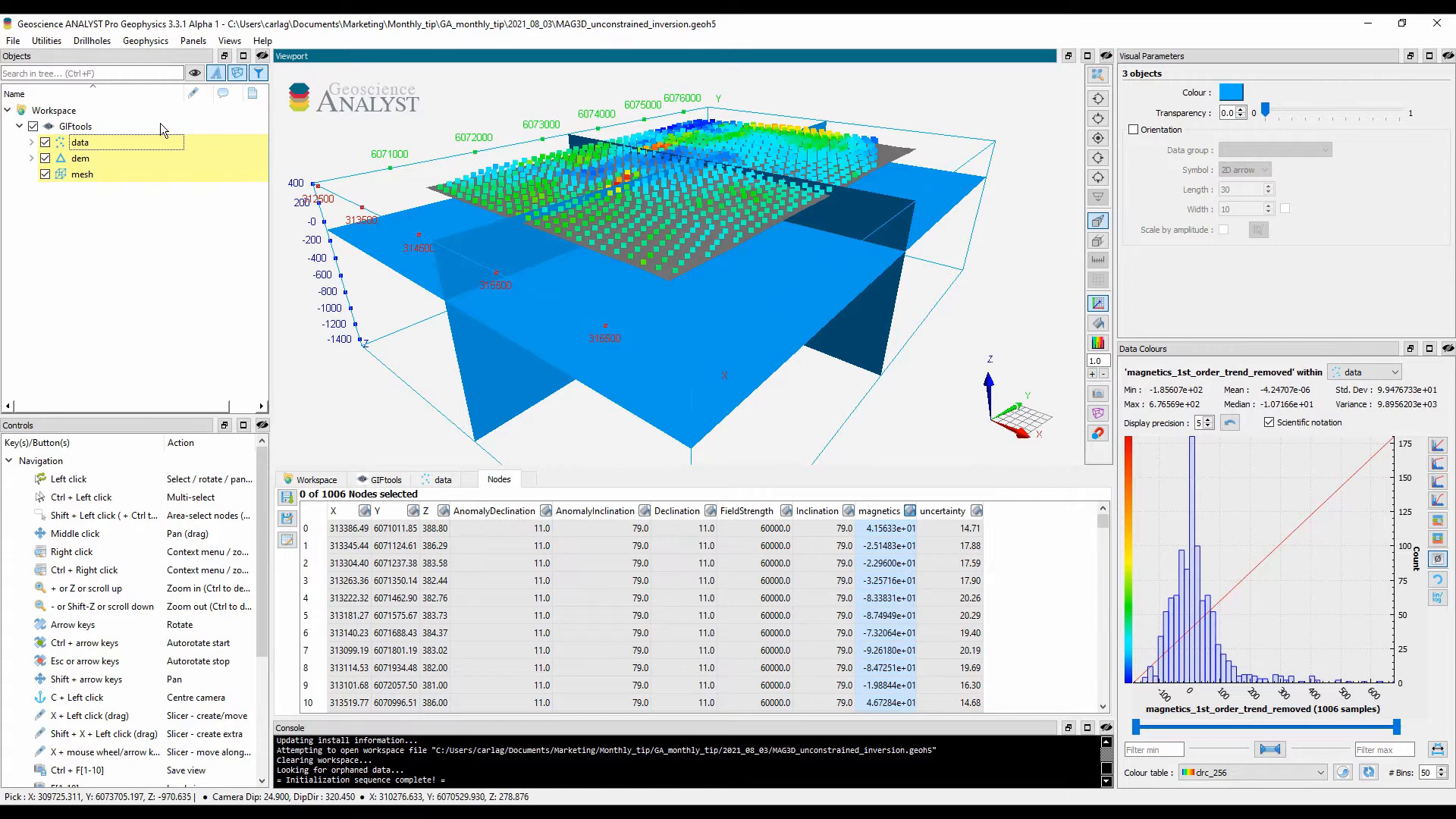
# Step: Create a Magnetics (MAG3D) inversion in the GIFtools project with inversion_files as its files directory
pyautogui.rightClick(97, 127)
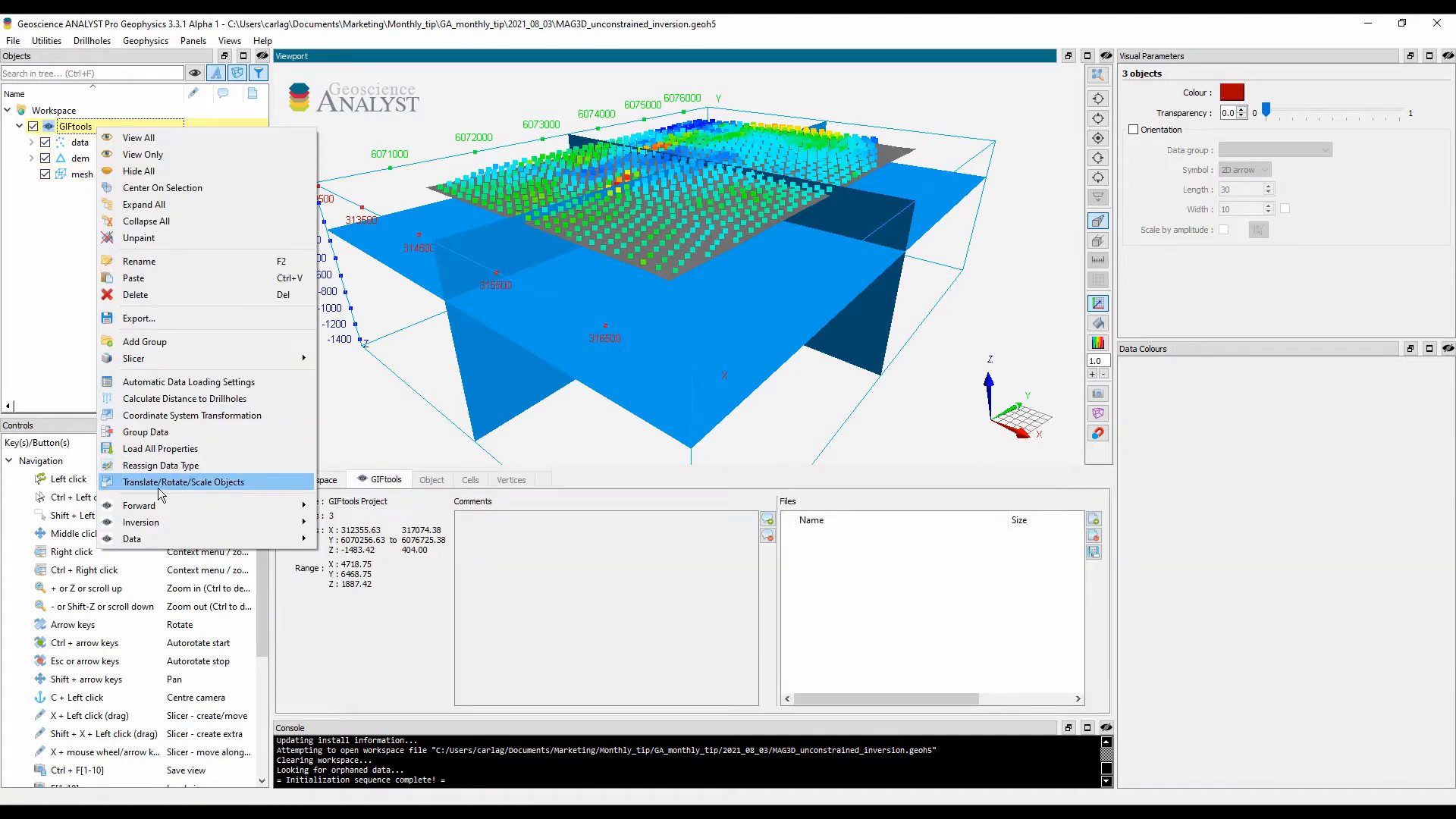
pyautogui.moveTo(171, 520)
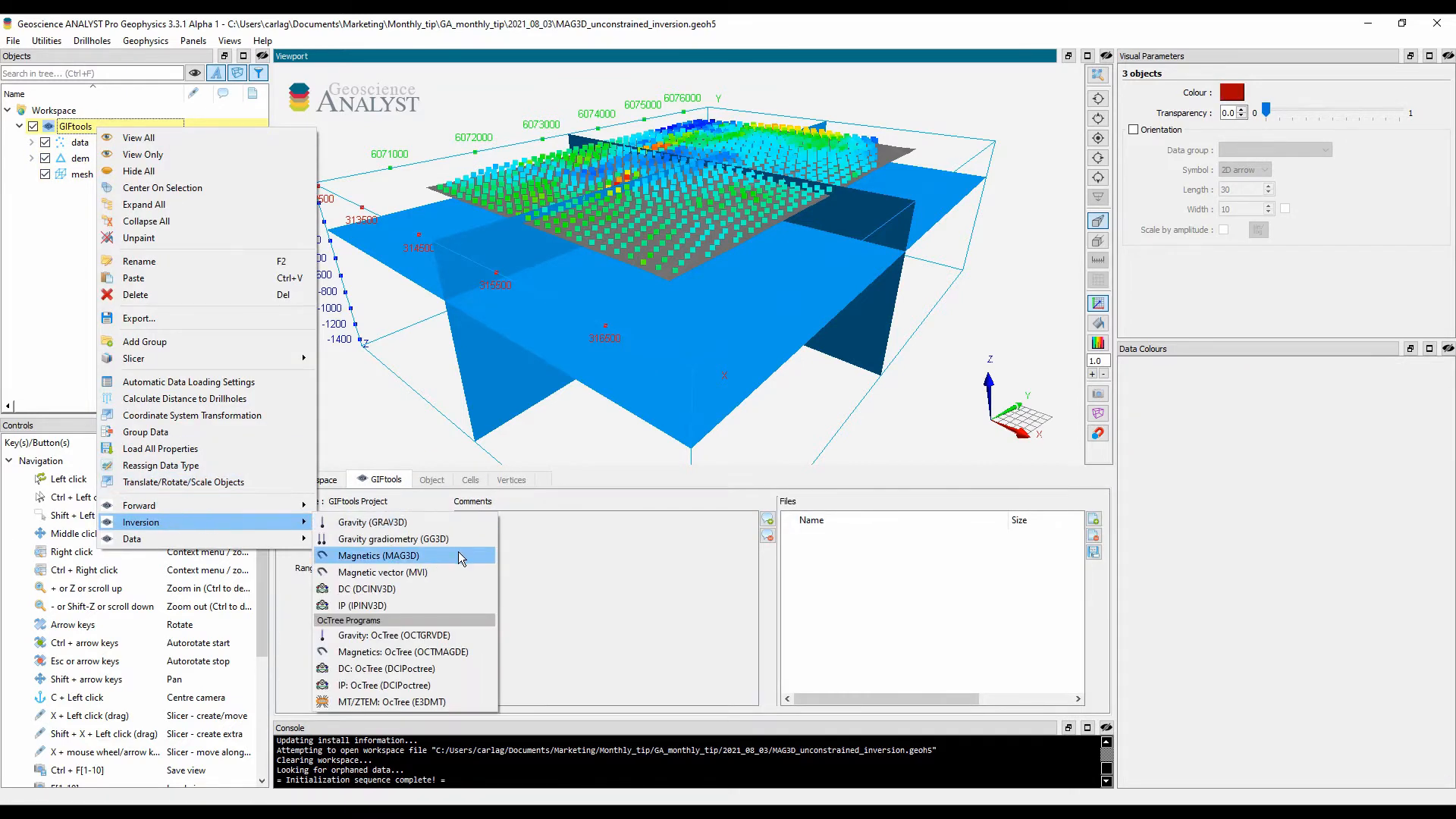
pyautogui.click(458, 556)
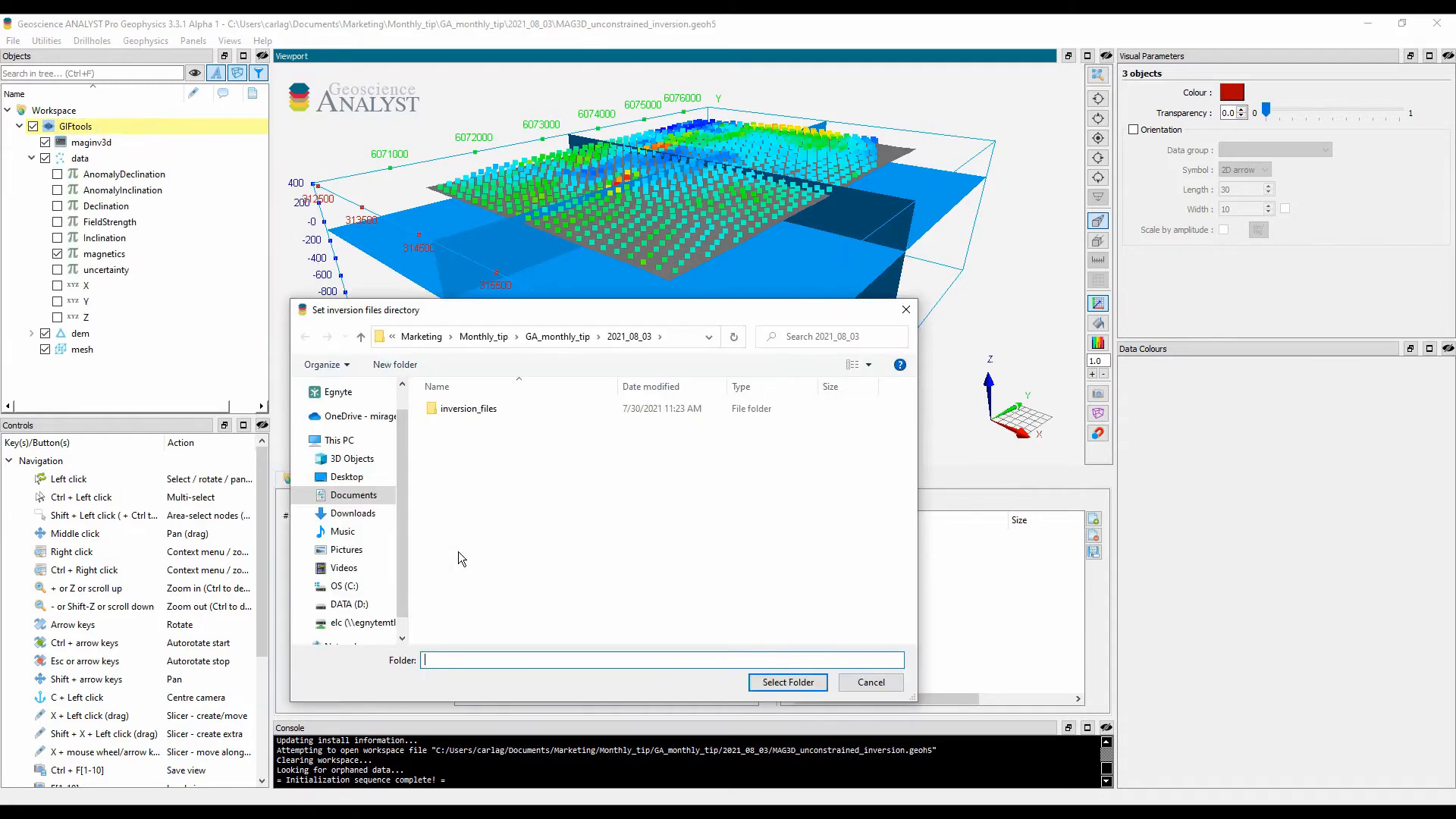
pyautogui.click(507, 408)
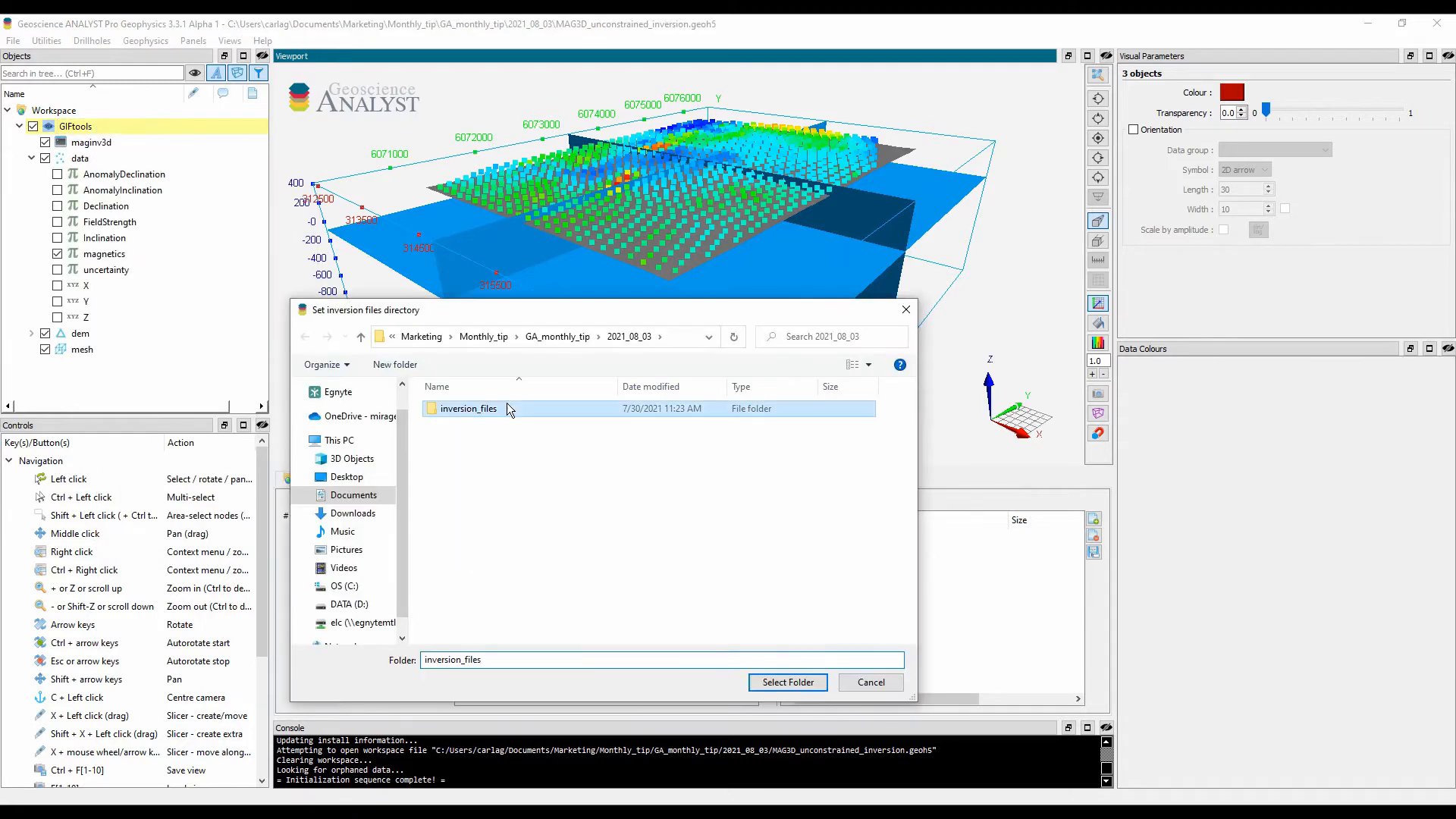
pyautogui.click(780, 683)
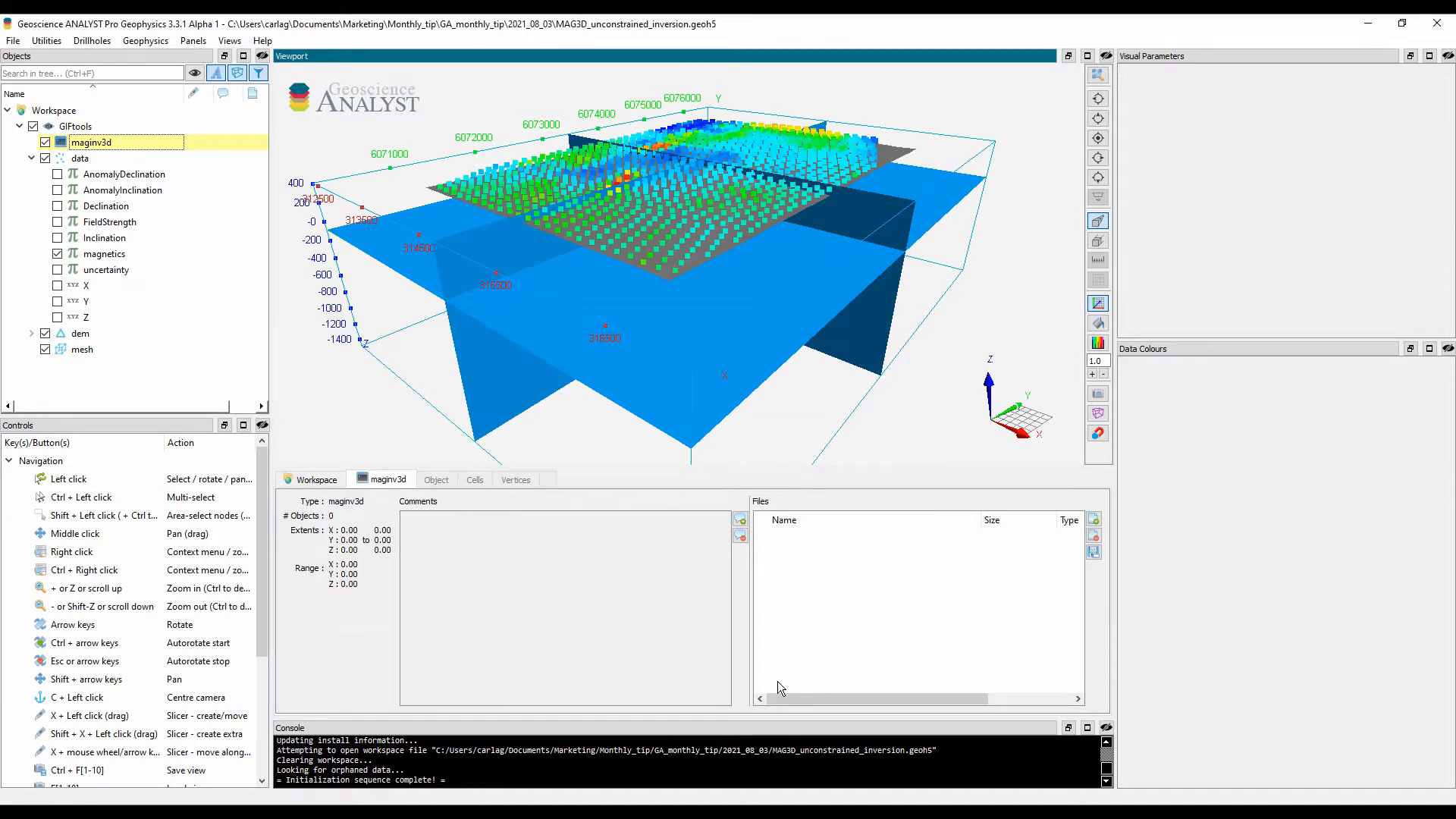
# Step: In the maginv3d inversion options, assign data as the data, mesh as the mesh and dem as the enabled topography
pyautogui.rightClick(131, 143)
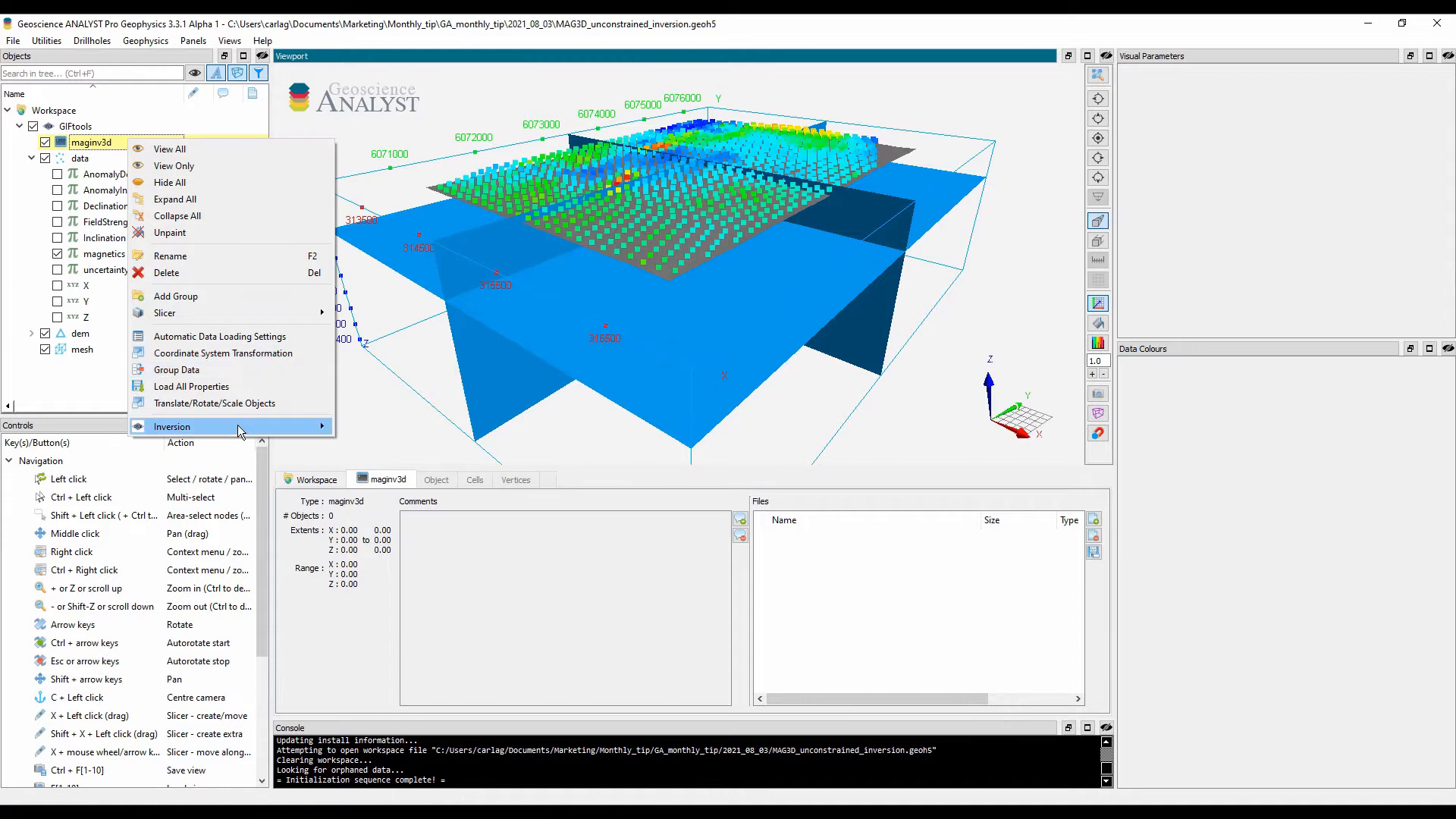
pyautogui.moveTo(285, 429)
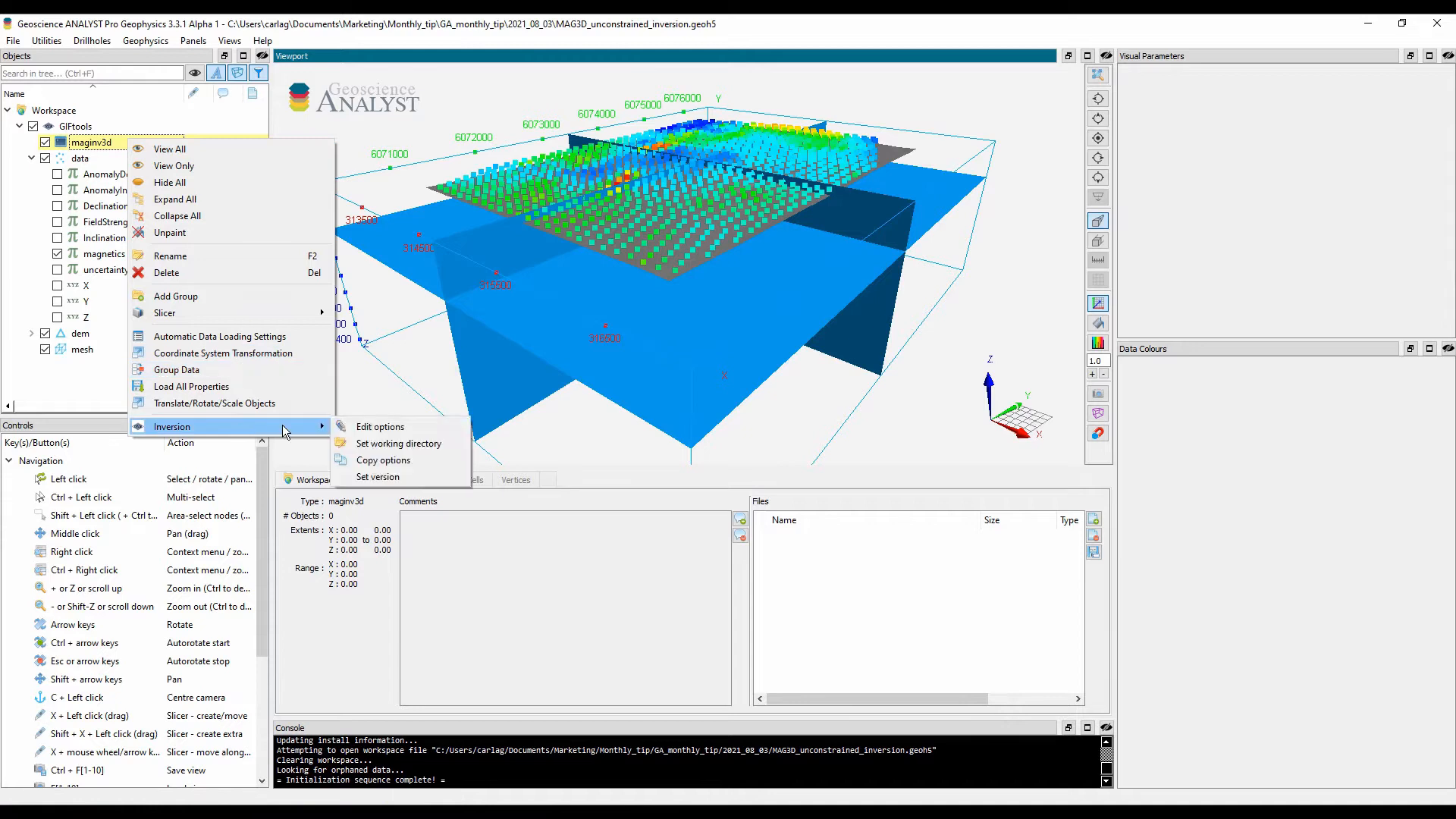
pyautogui.click(452, 430)
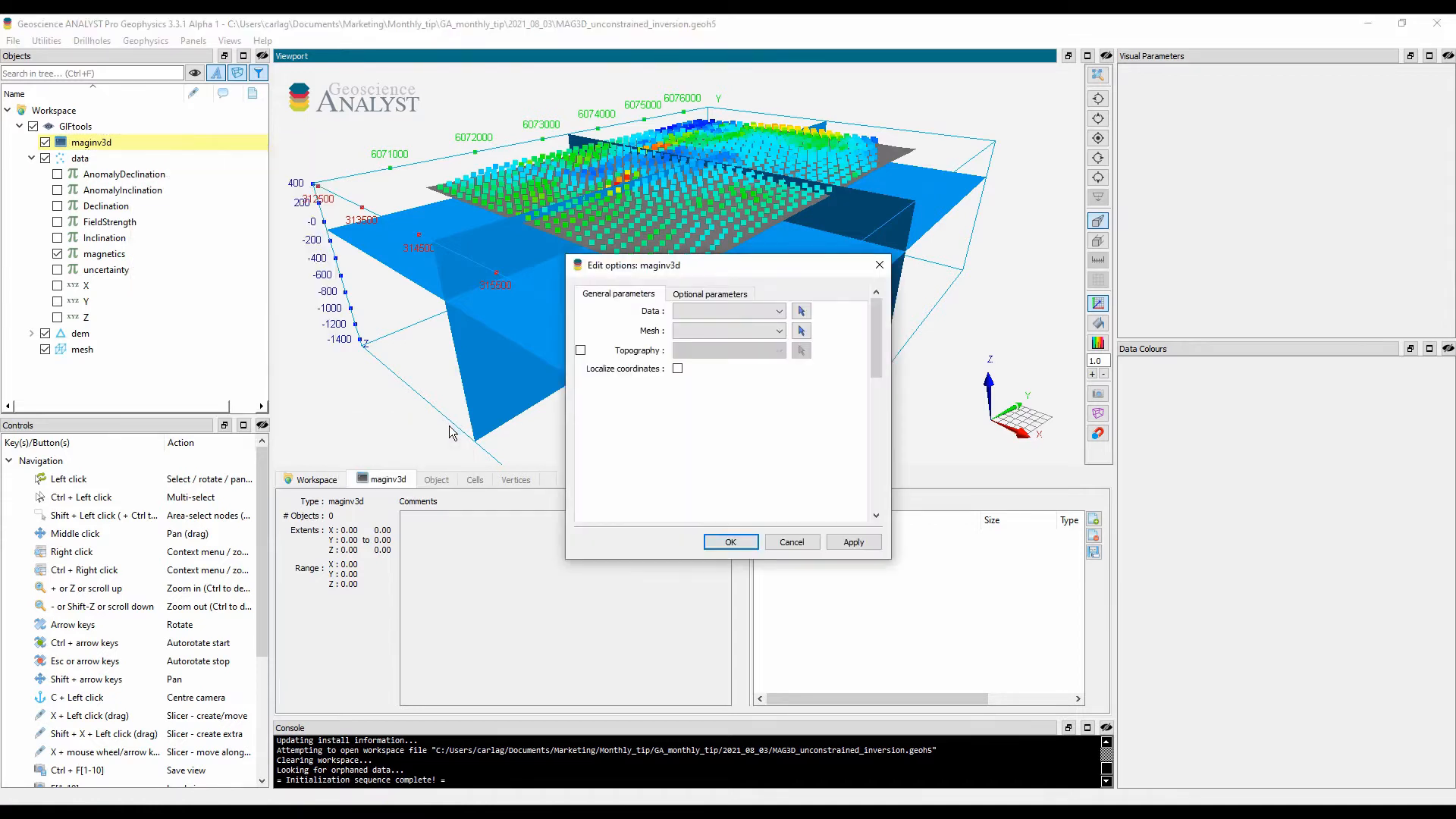
pyautogui.click(768, 311)
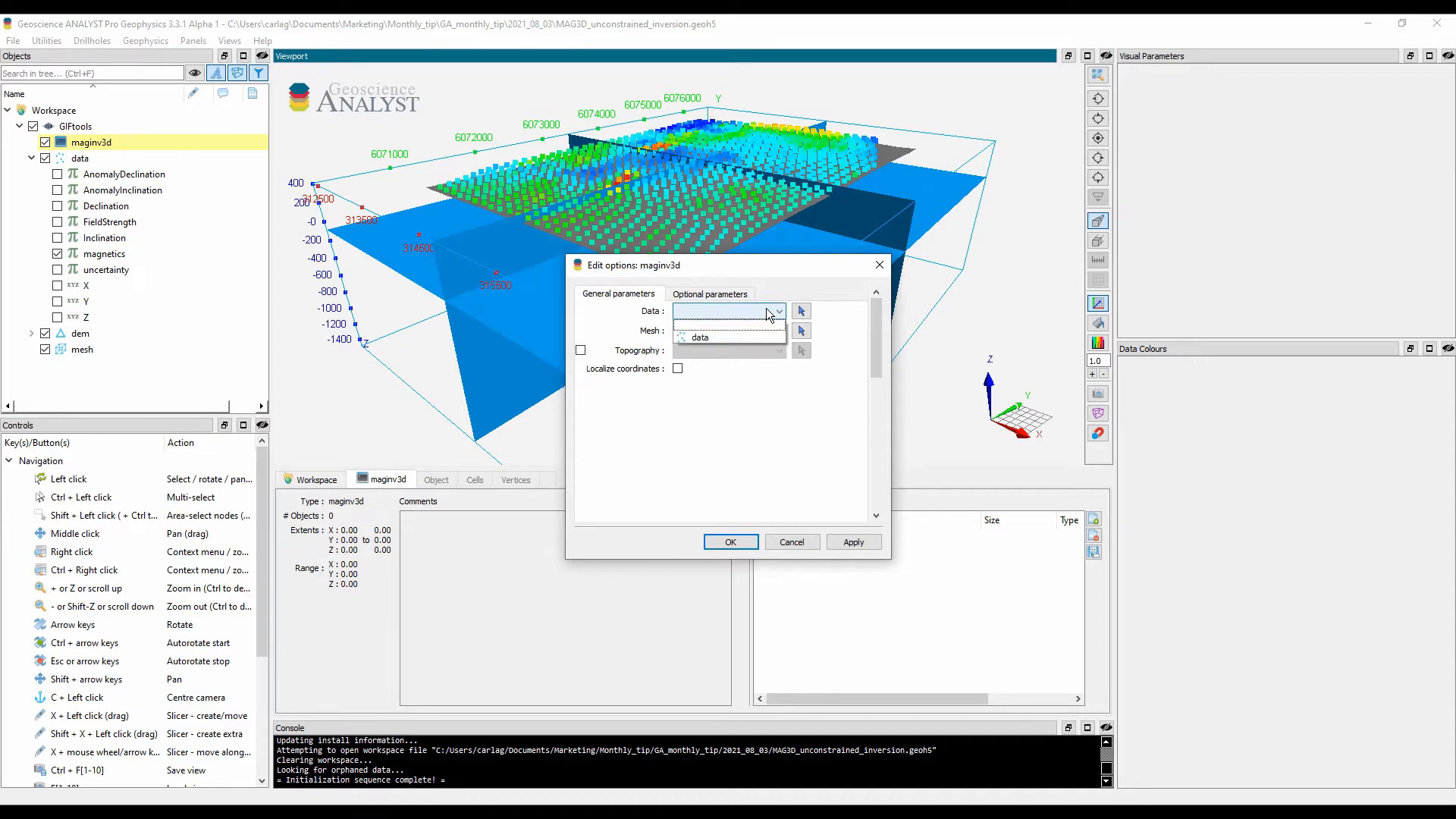
pyautogui.click(754, 337)
pyautogui.click(754, 331)
pyautogui.click(749, 357)
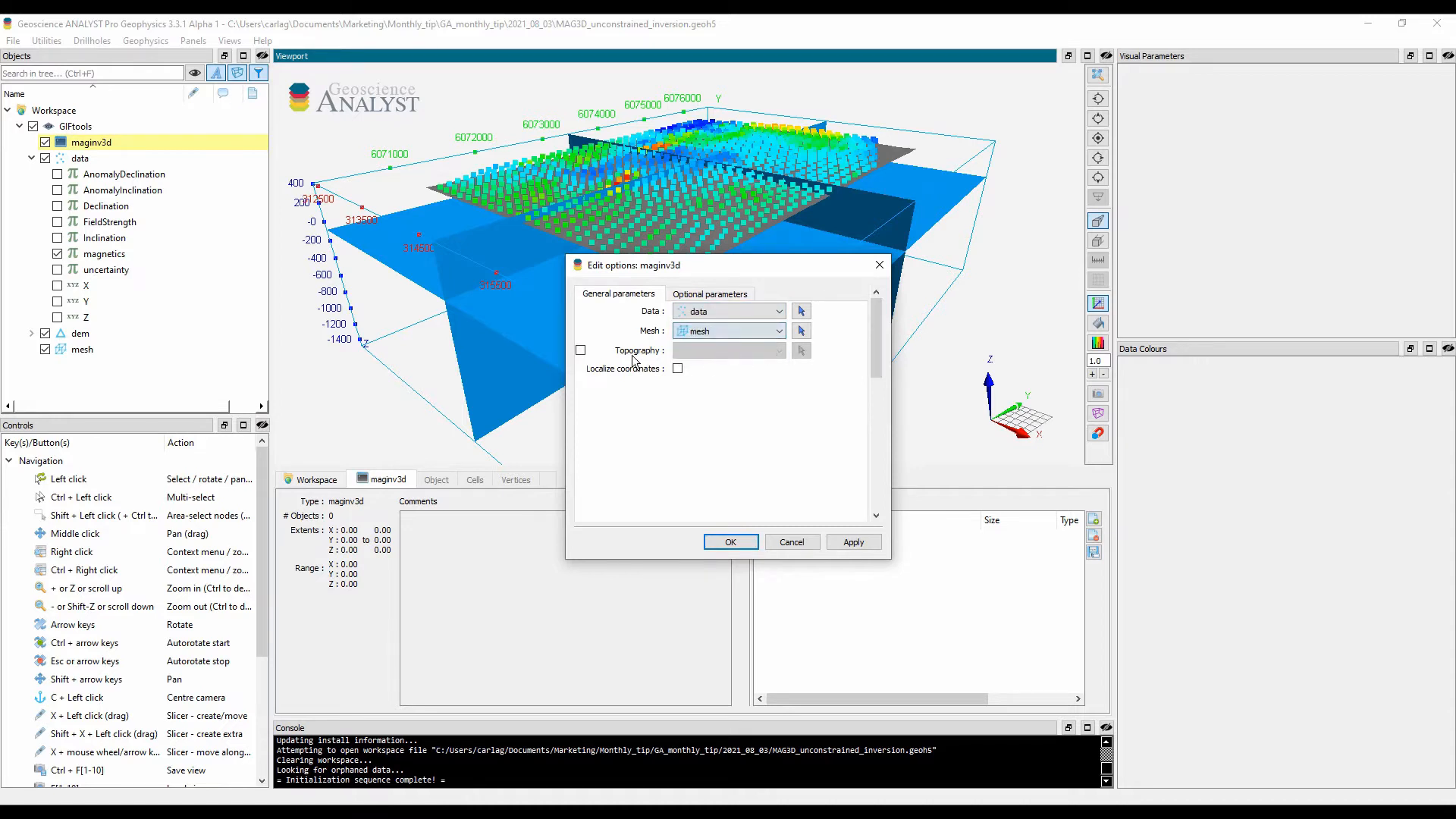
pyautogui.click(581, 350)
pyautogui.click(733, 352)
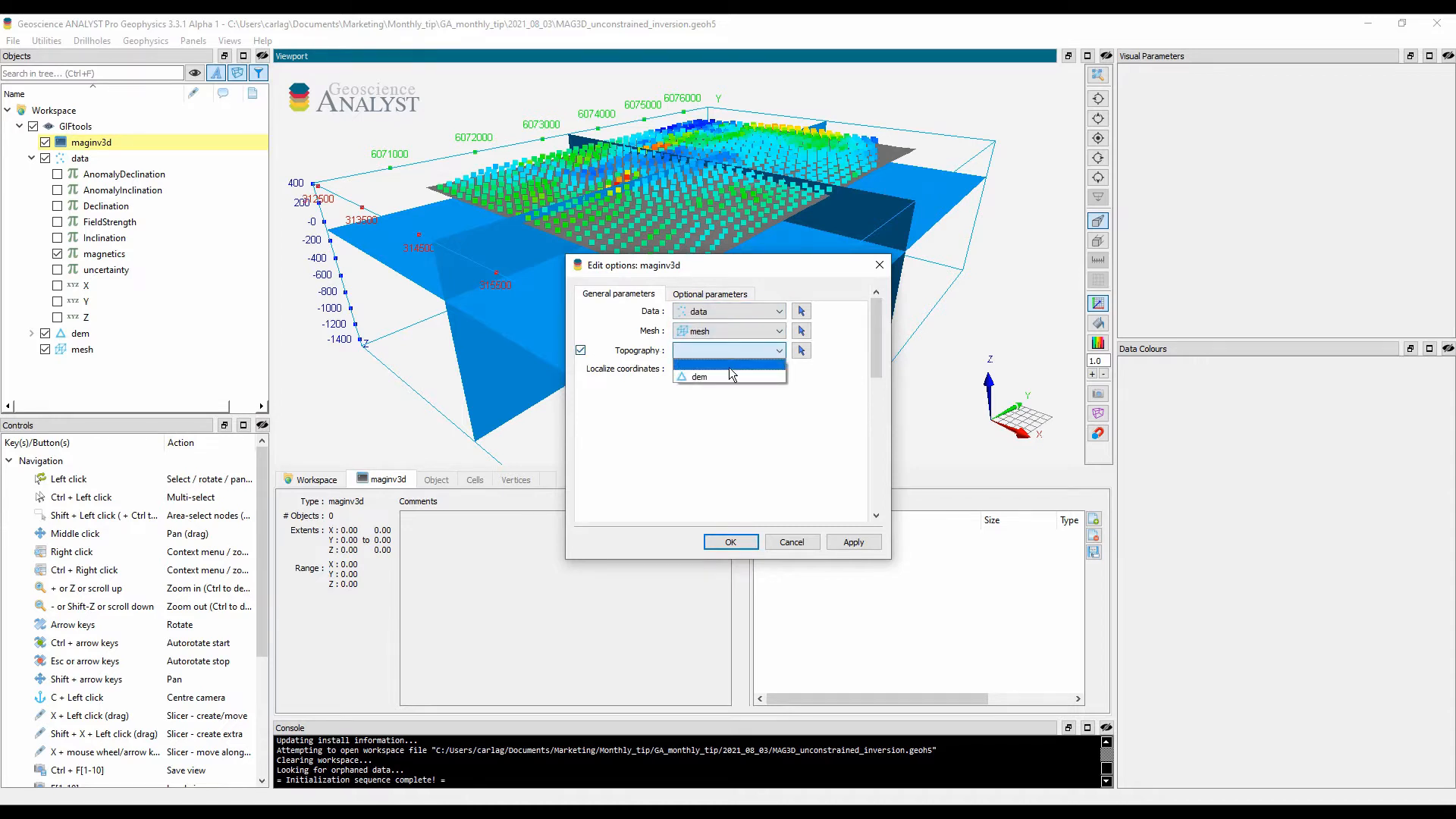
pyautogui.click(730, 376)
# Step: Turn off wavelet compression, choose Distance as the sensitivity weight type, and accept the maginv3d options
pyautogui.click(727, 299)
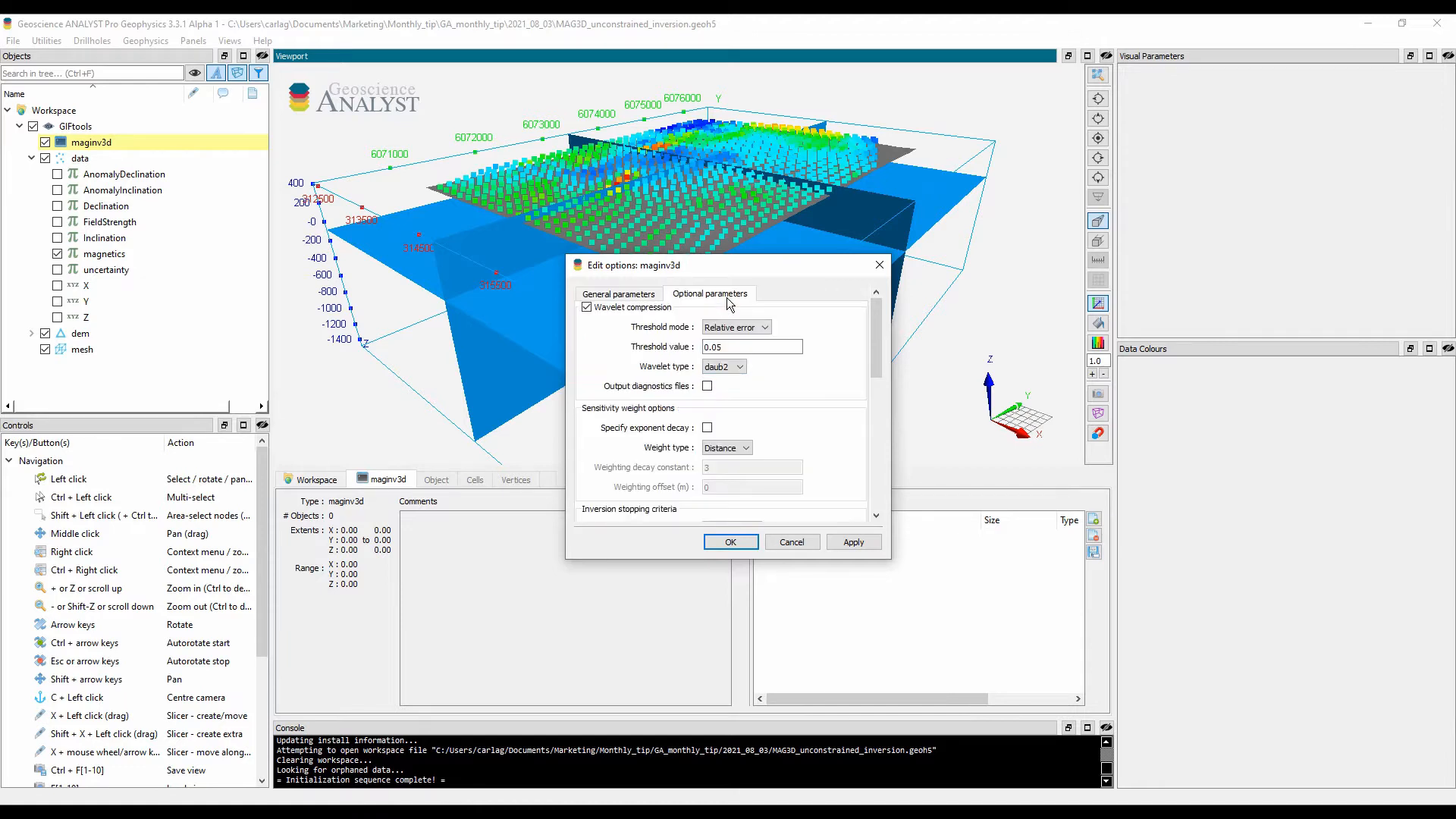
pyautogui.click(588, 307)
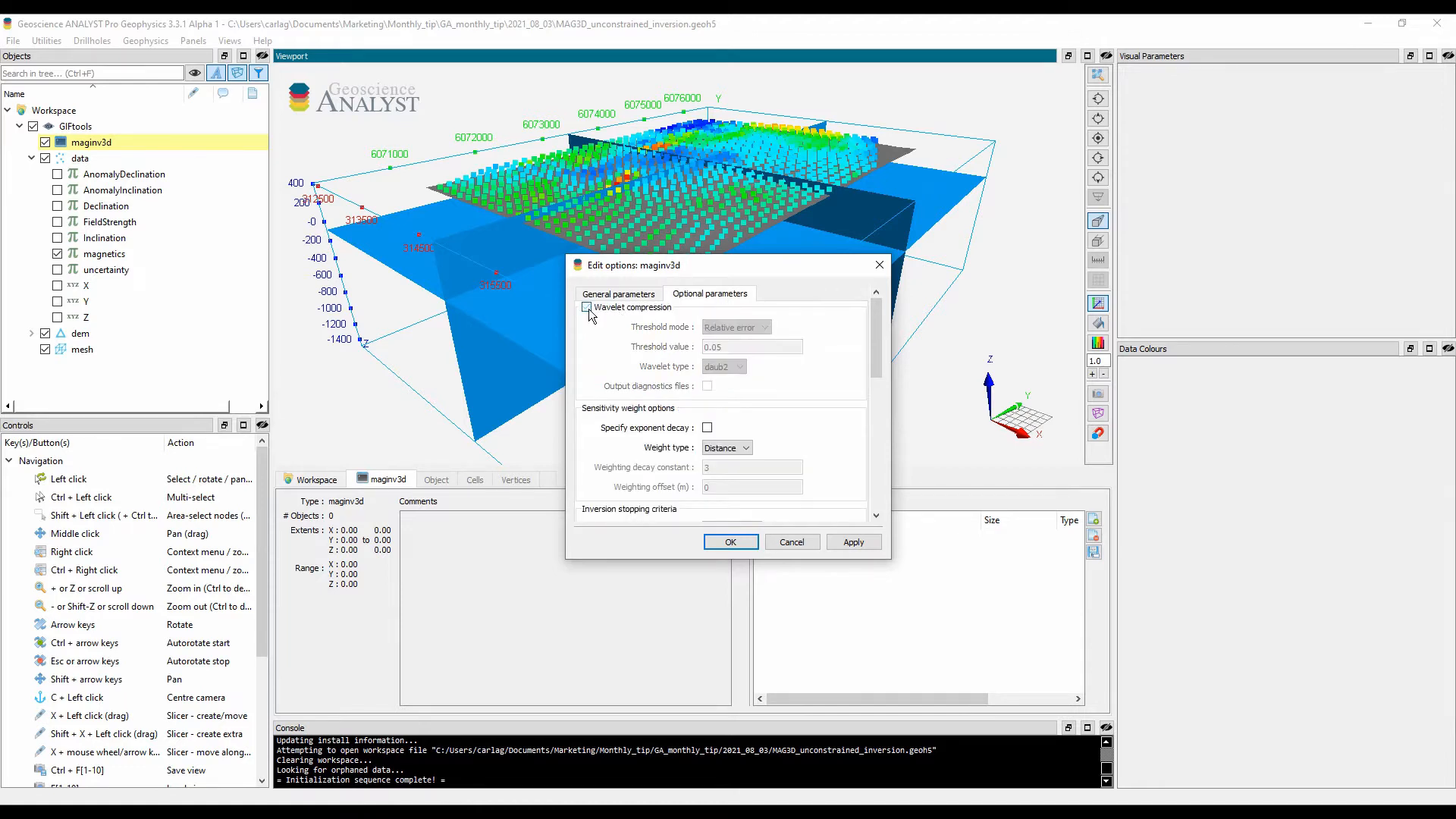
pyautogui.click(746, 448)
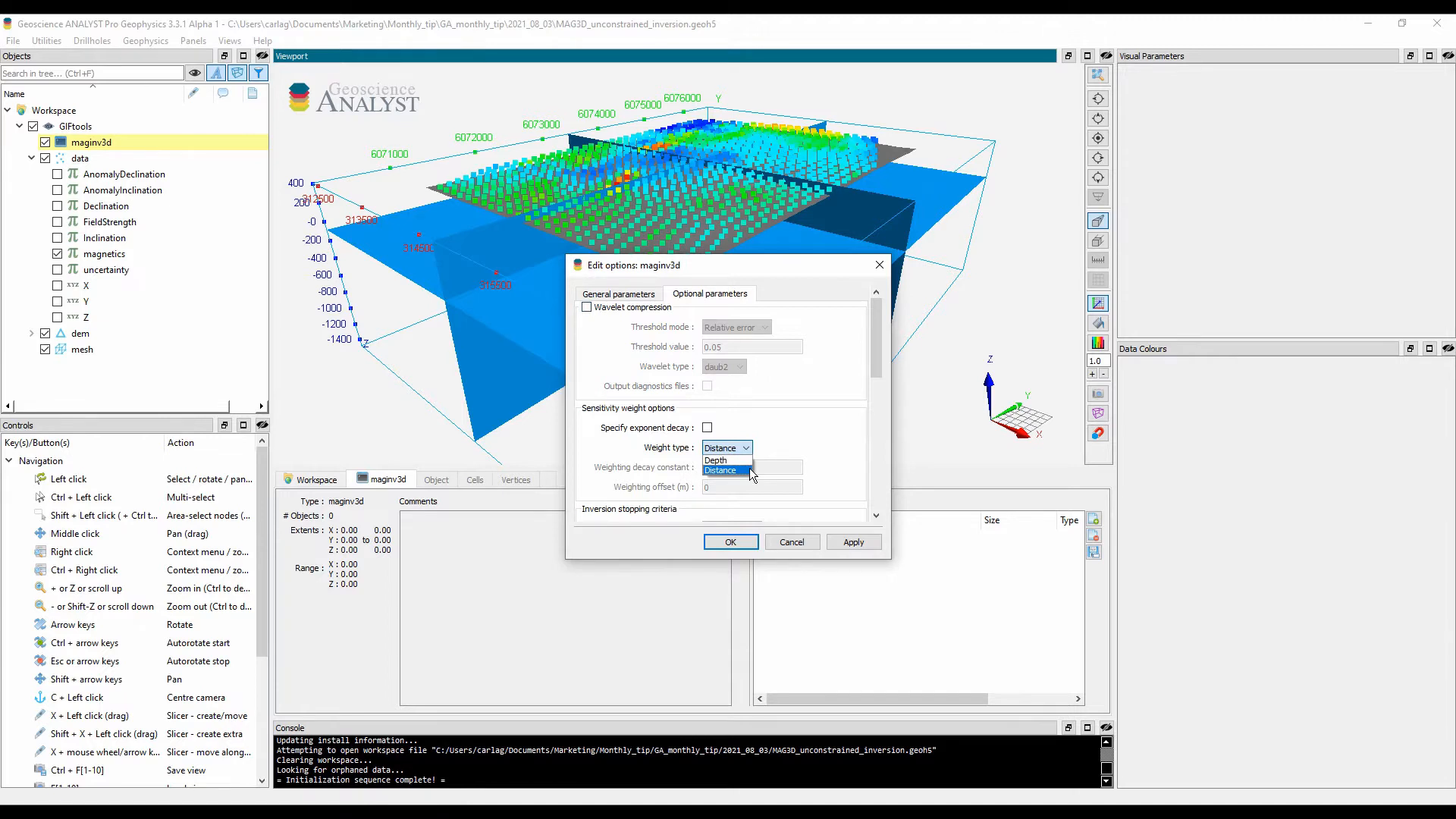
pyautogui.click(751, 471)
pyautogui.moveTo(876, 358); pyautogui.dragTo(880, 480)
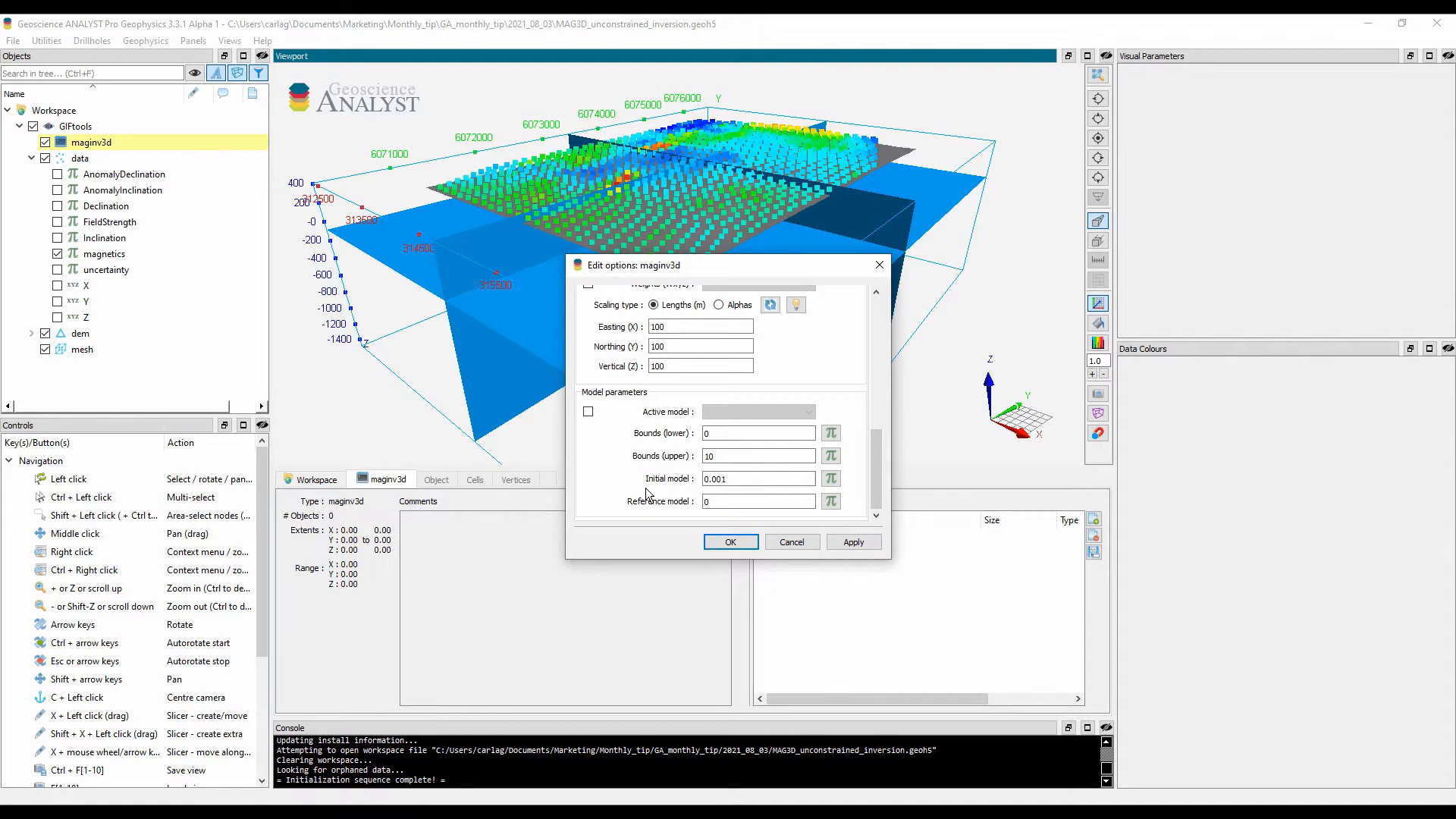
pyautogui.click(731, 542)
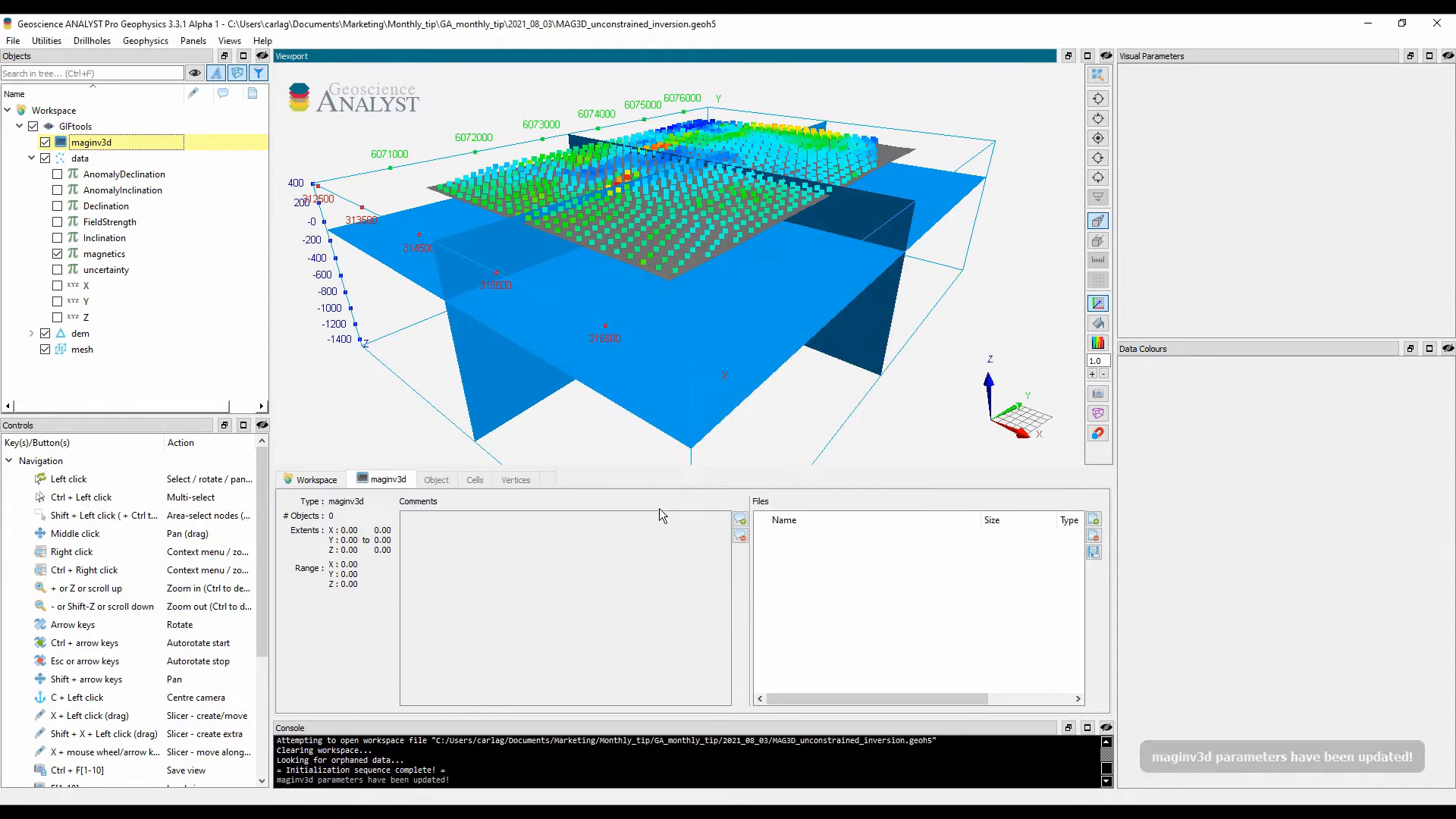
# Step: Write the input and supporting files for the maginv3d inversion
pyautogui.rightClick(130, 145)
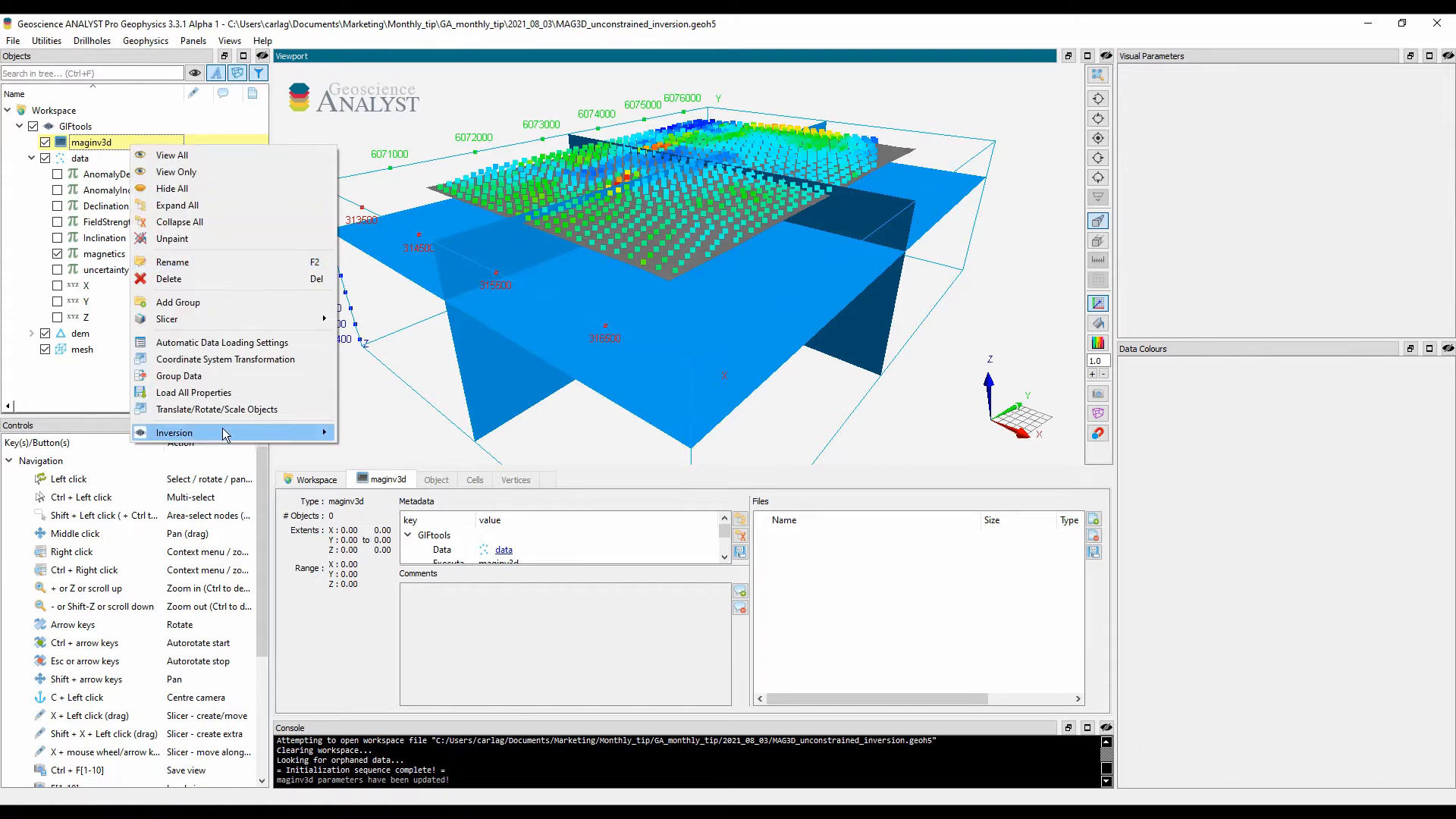
pyautogui.moveTo(226, 433)
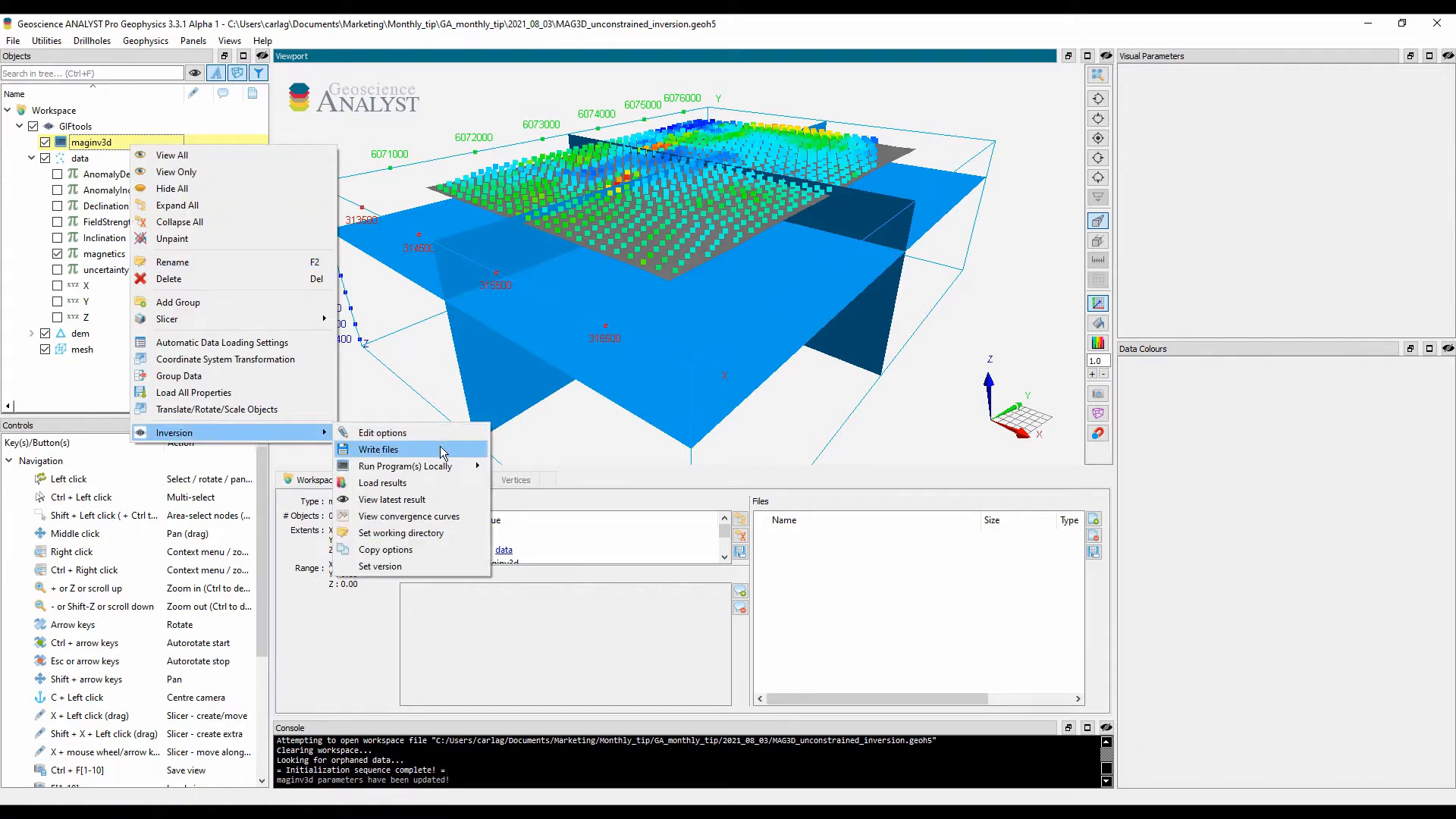
pyautogui.click(443, 451)
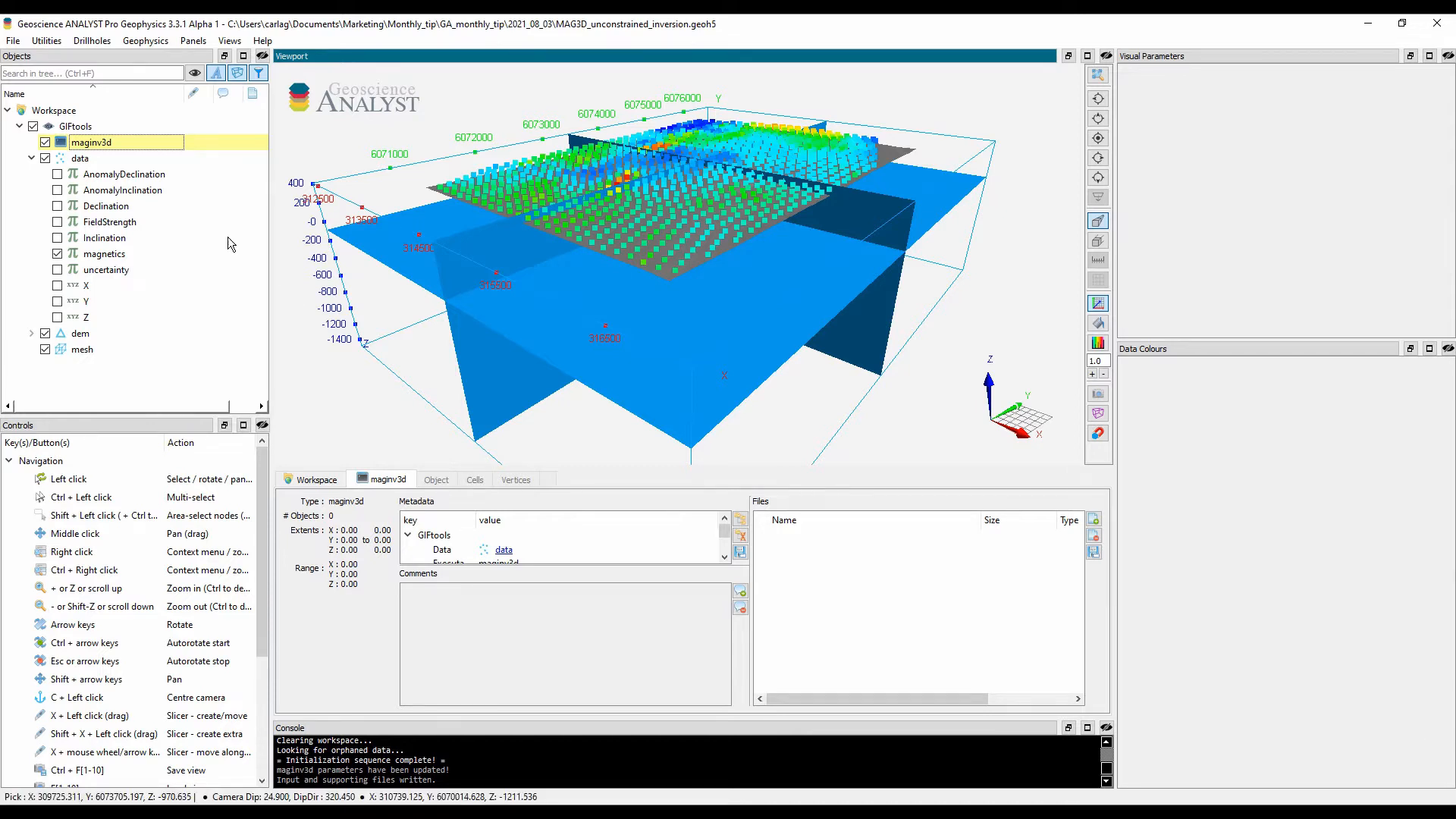
# Step: Run all inversion programs locally for maginv3d and minimize the command window
pyautogui.rightClick(127, 145)
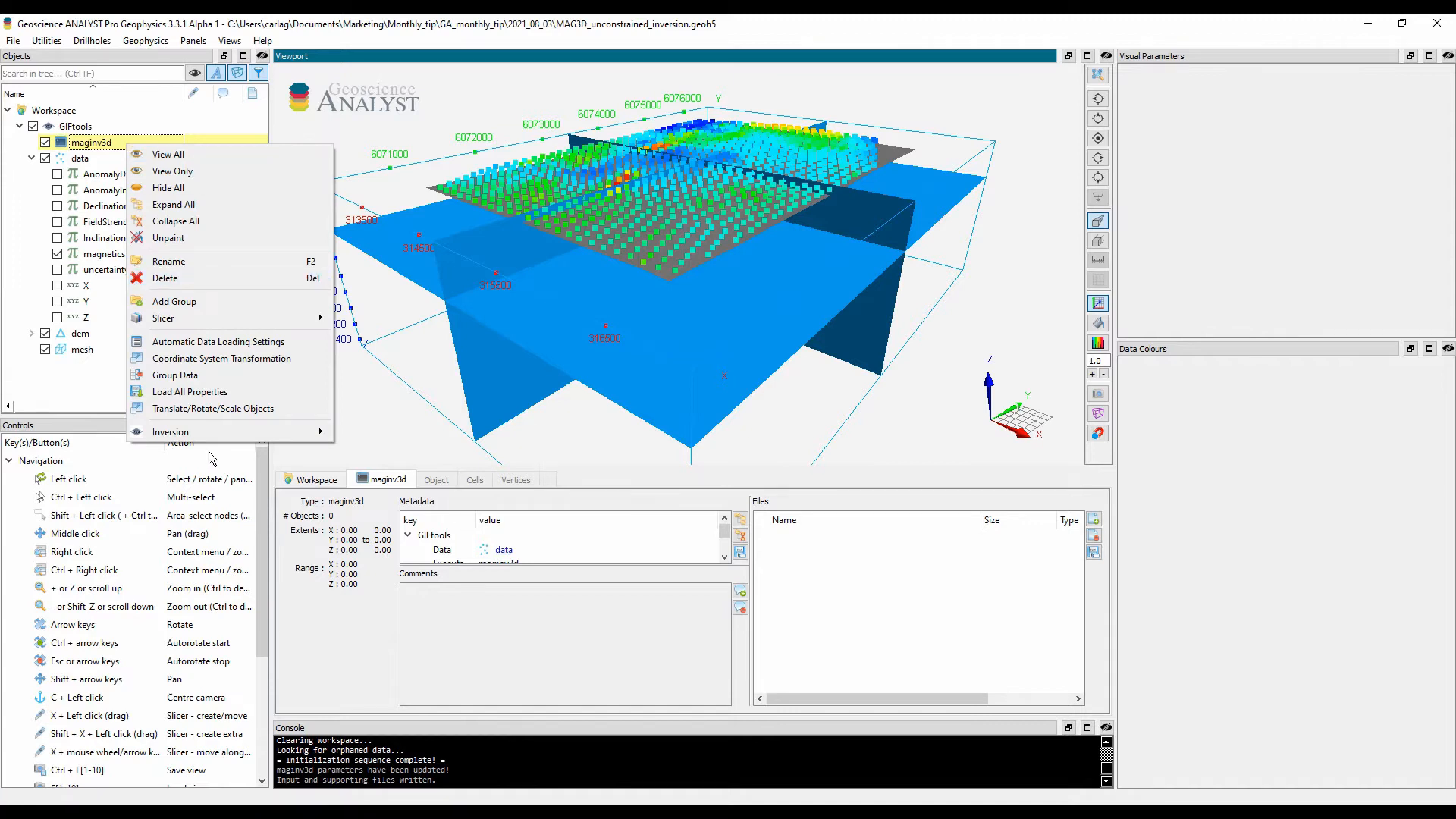
pyautogui.moveTo(220, 431)
pyautogui.moveTo(451, 469)
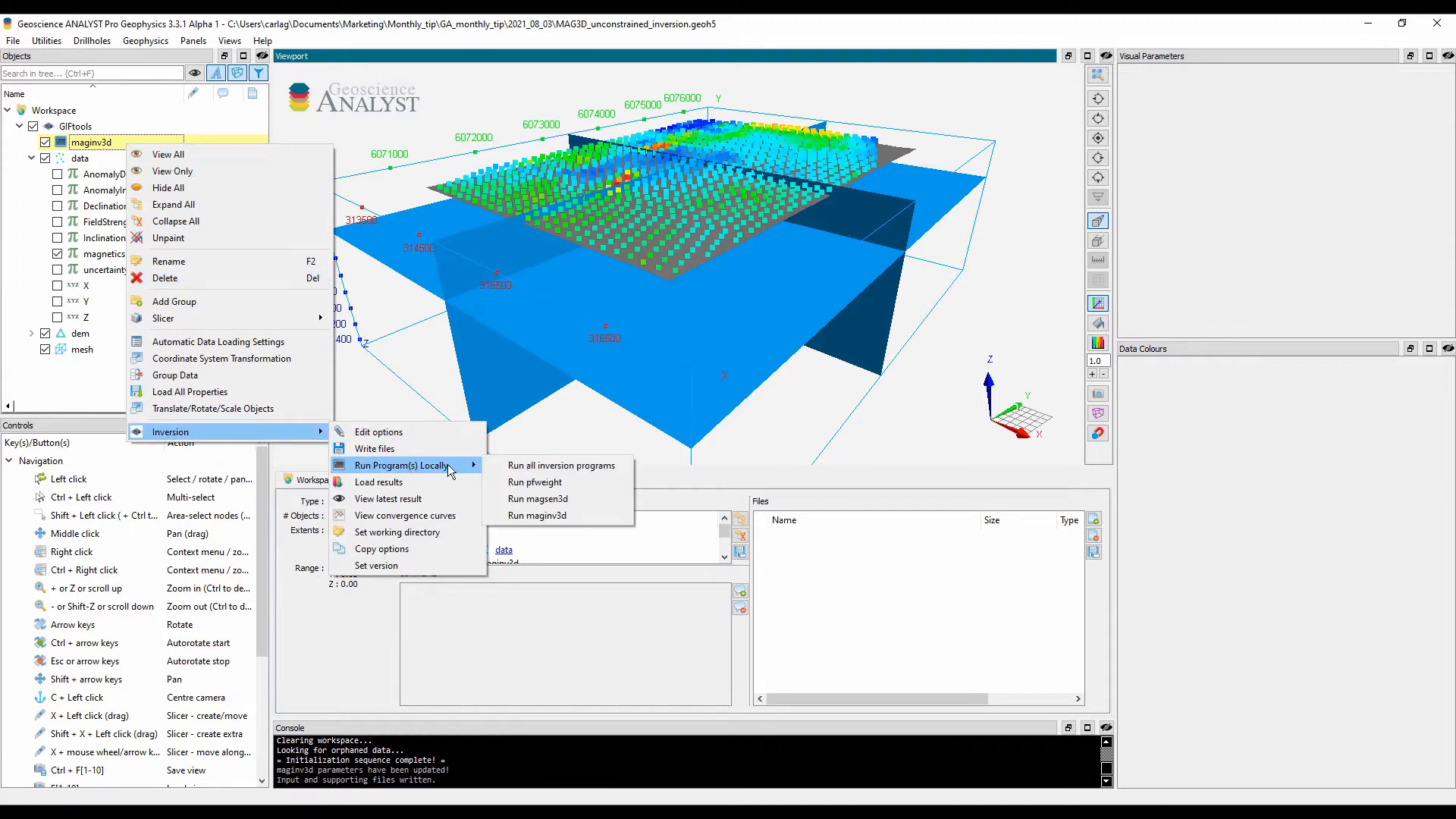
pyautogui.click(624, 467)
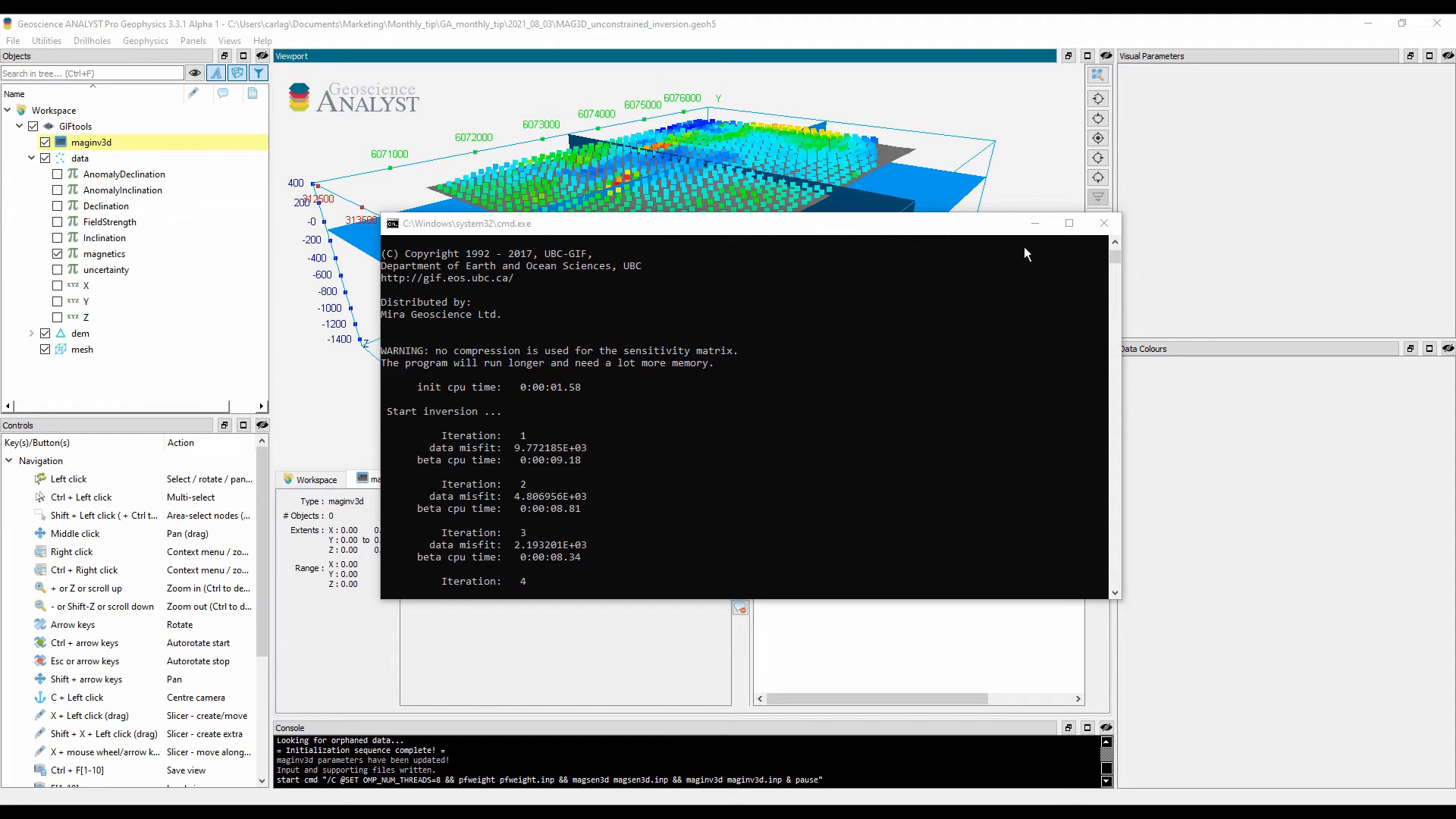
pyautogui.click(1036, 224)
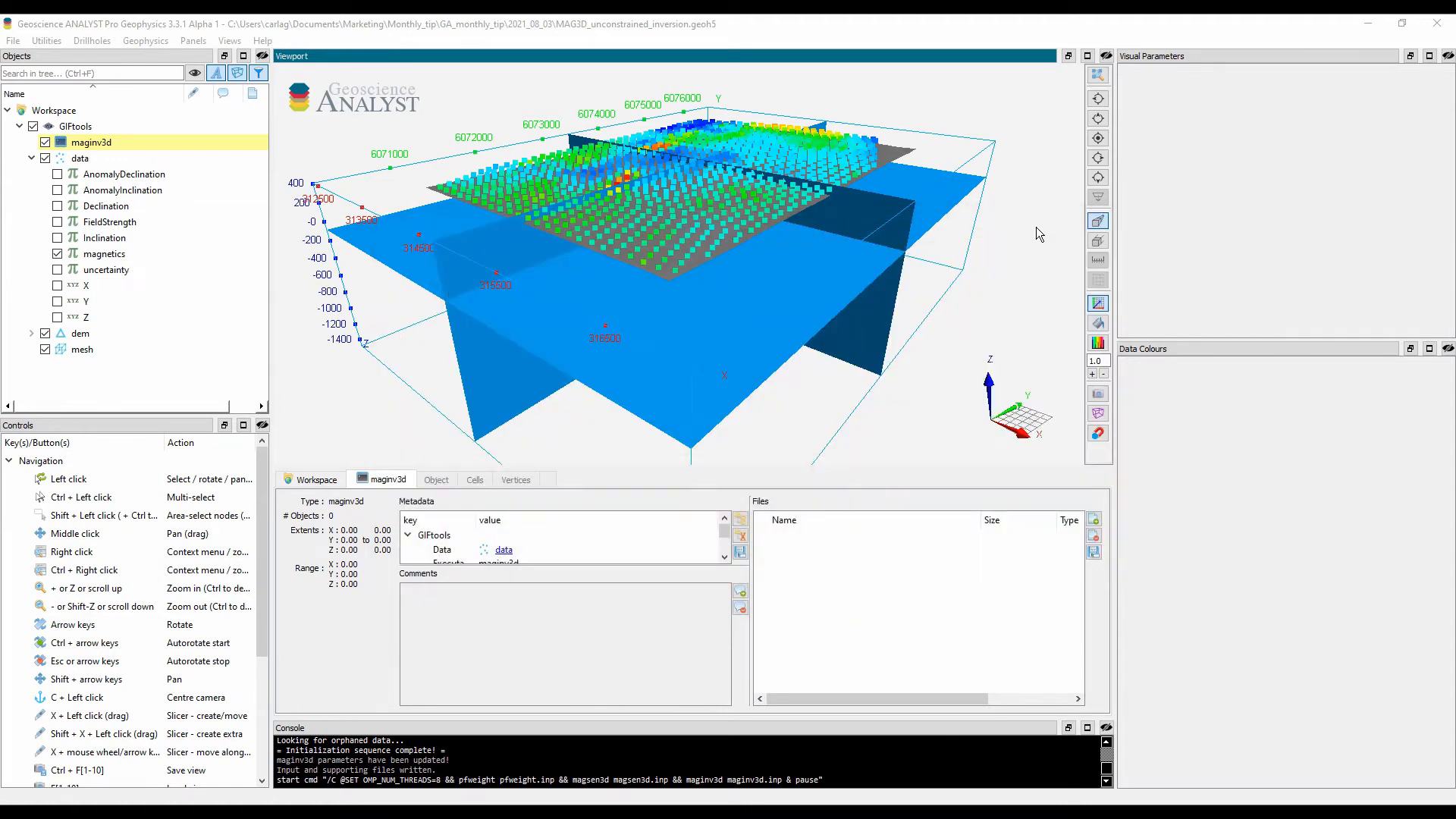
# Step: Examine the maginv3d convergence curves of data misfit and model objective function, and close the plot
pyautogui.rightClick(137, 144)
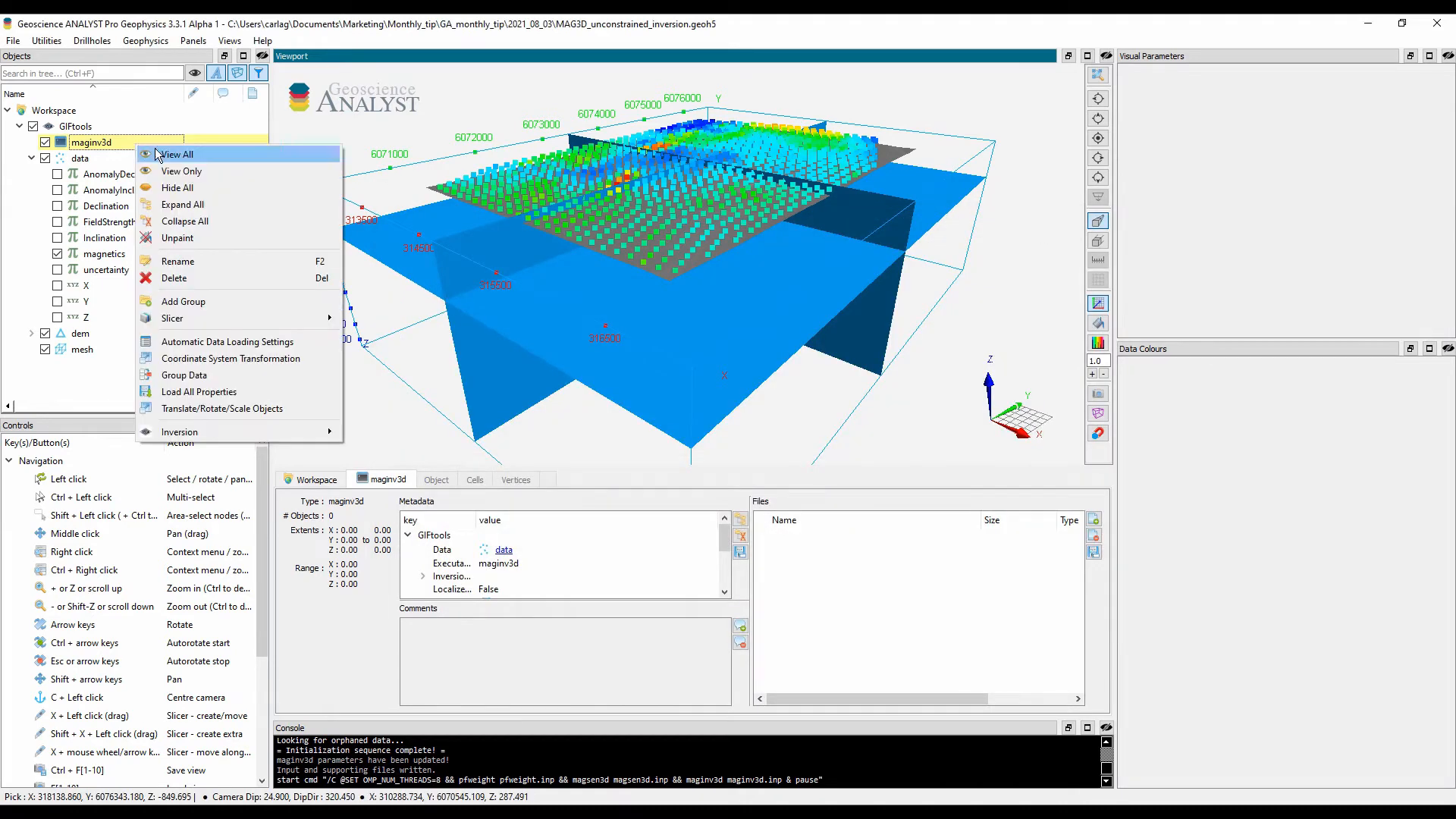
pyautogui.moveTo(235, 432)
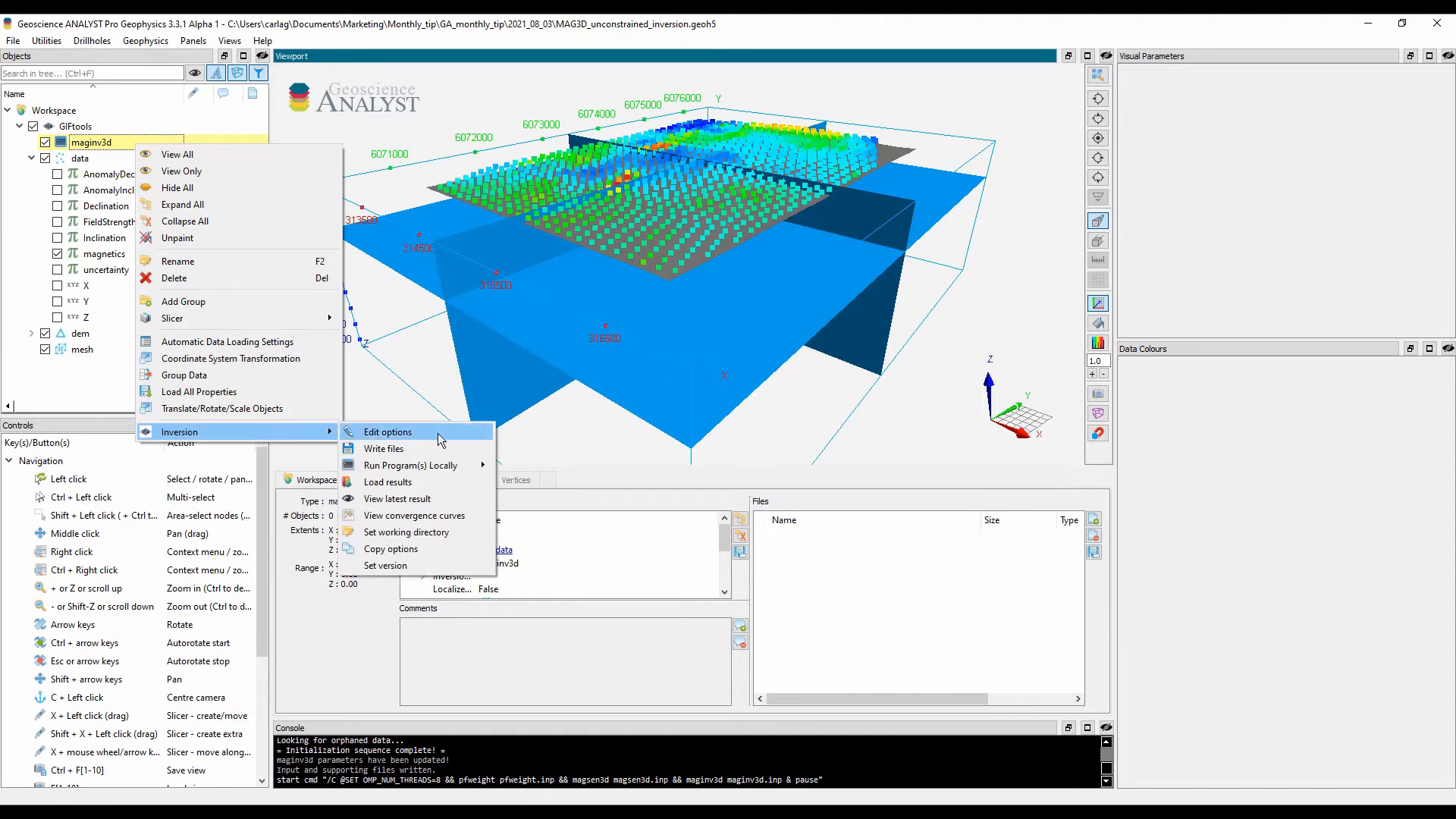
pyautogui.click(485, 518)
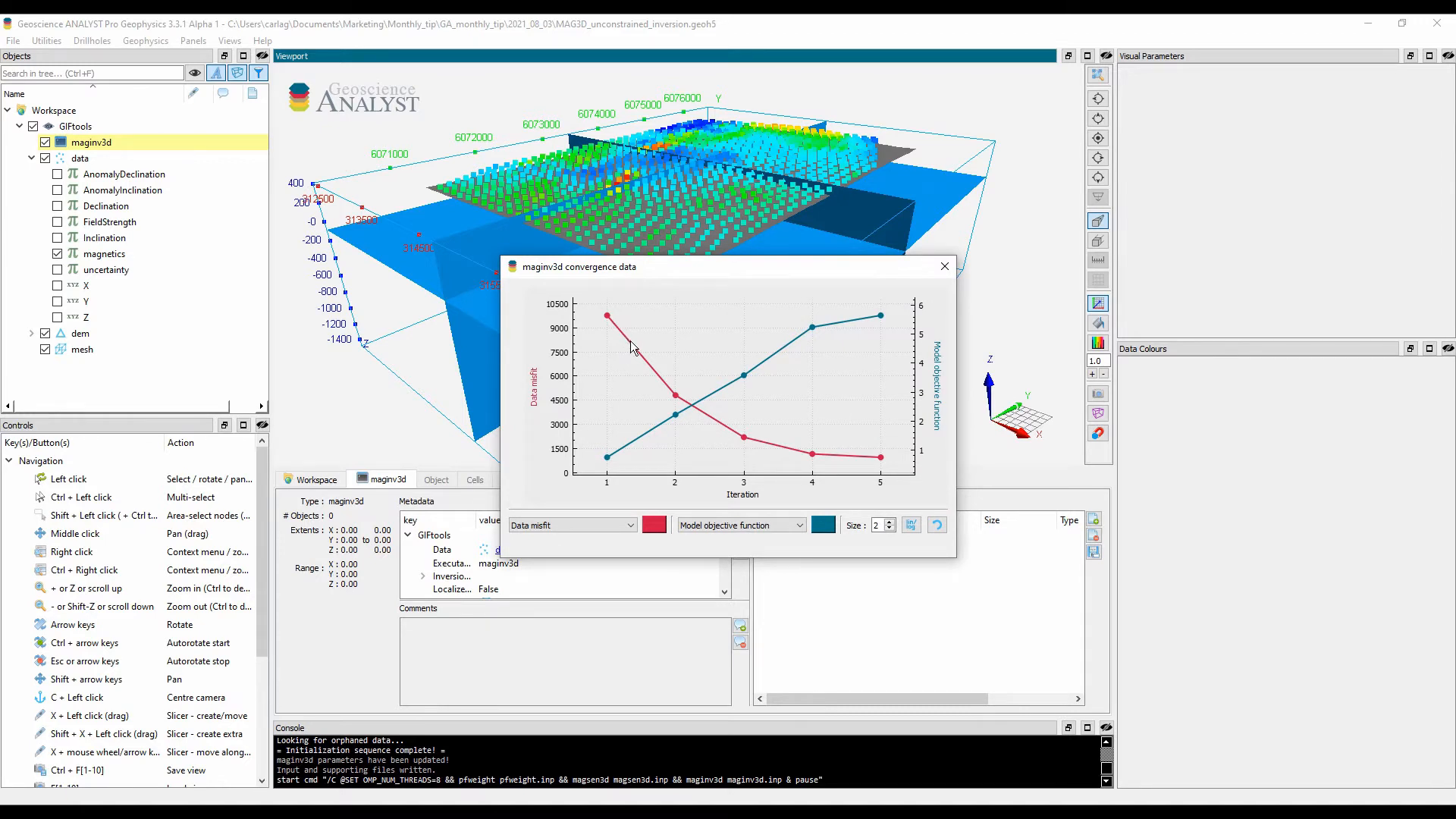
pyautogui.moveTo(678, 421)
pyautogui.click(945, 267)
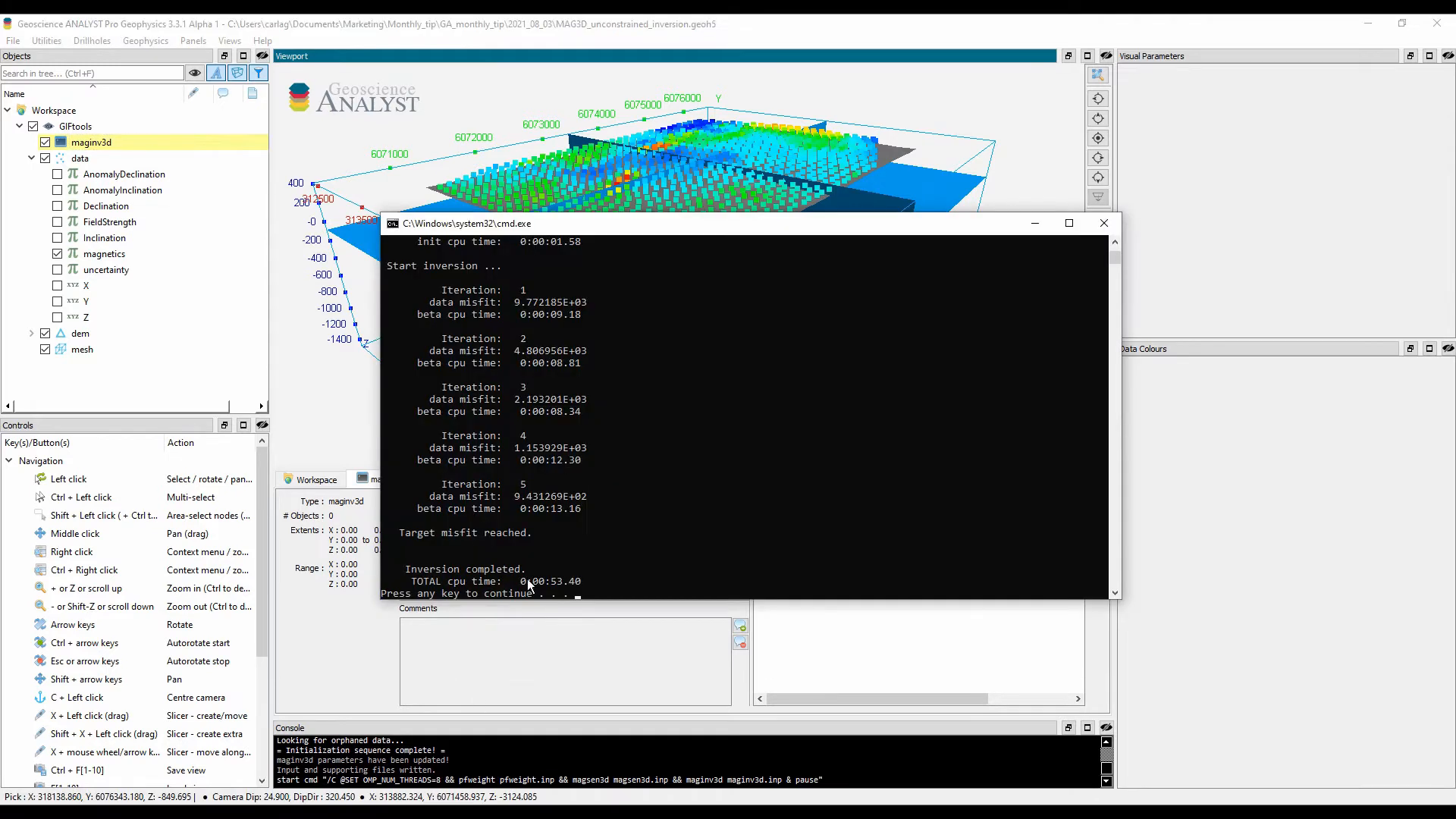
# Step: Dismiss the finished inversion's command window and load the maginv3d results for iterations 1 to 5
pyautogui.press('Return')
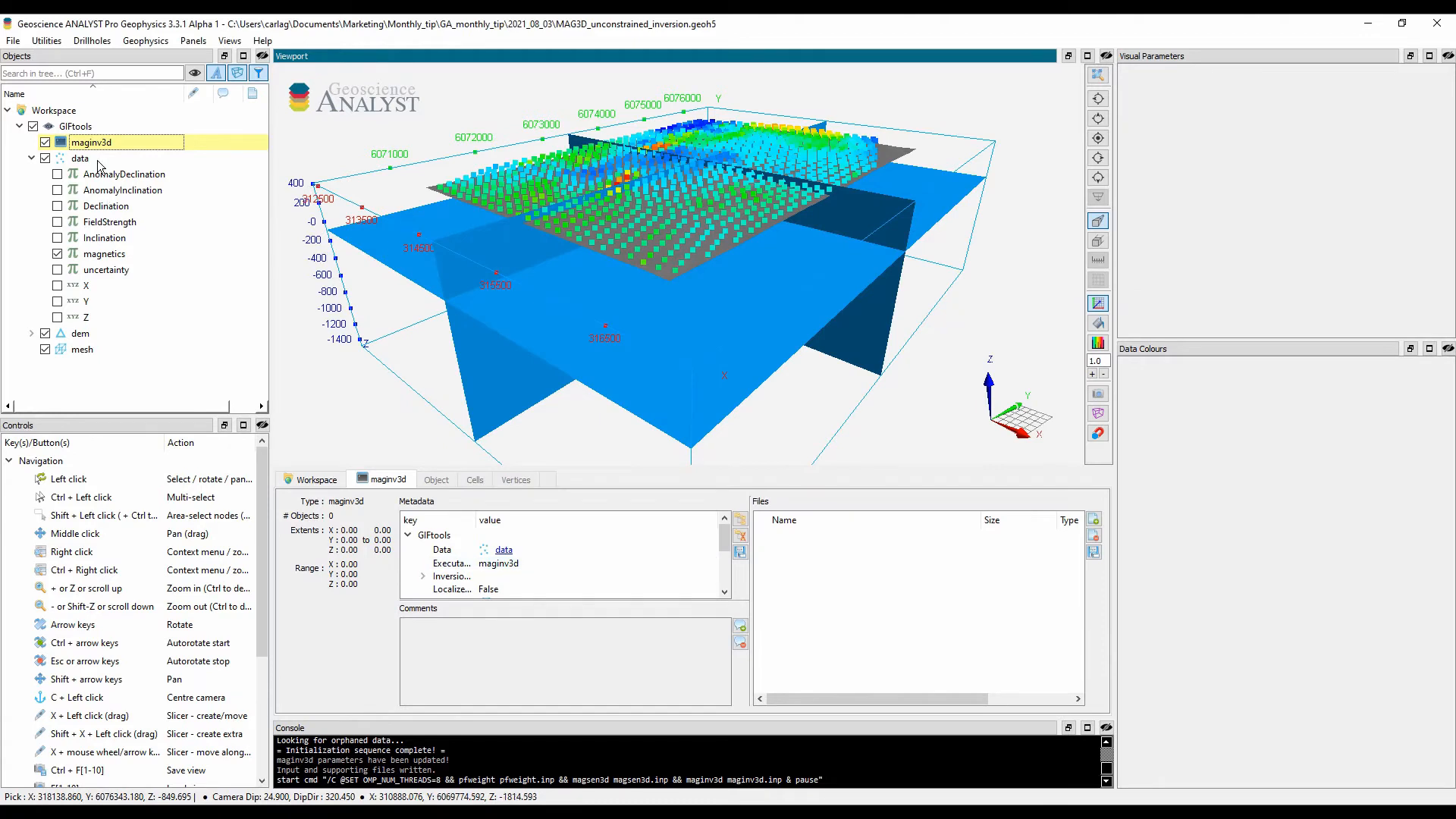
pyautogui.rightClick(129, 147)
pyautogui.moveTo(261, 430)
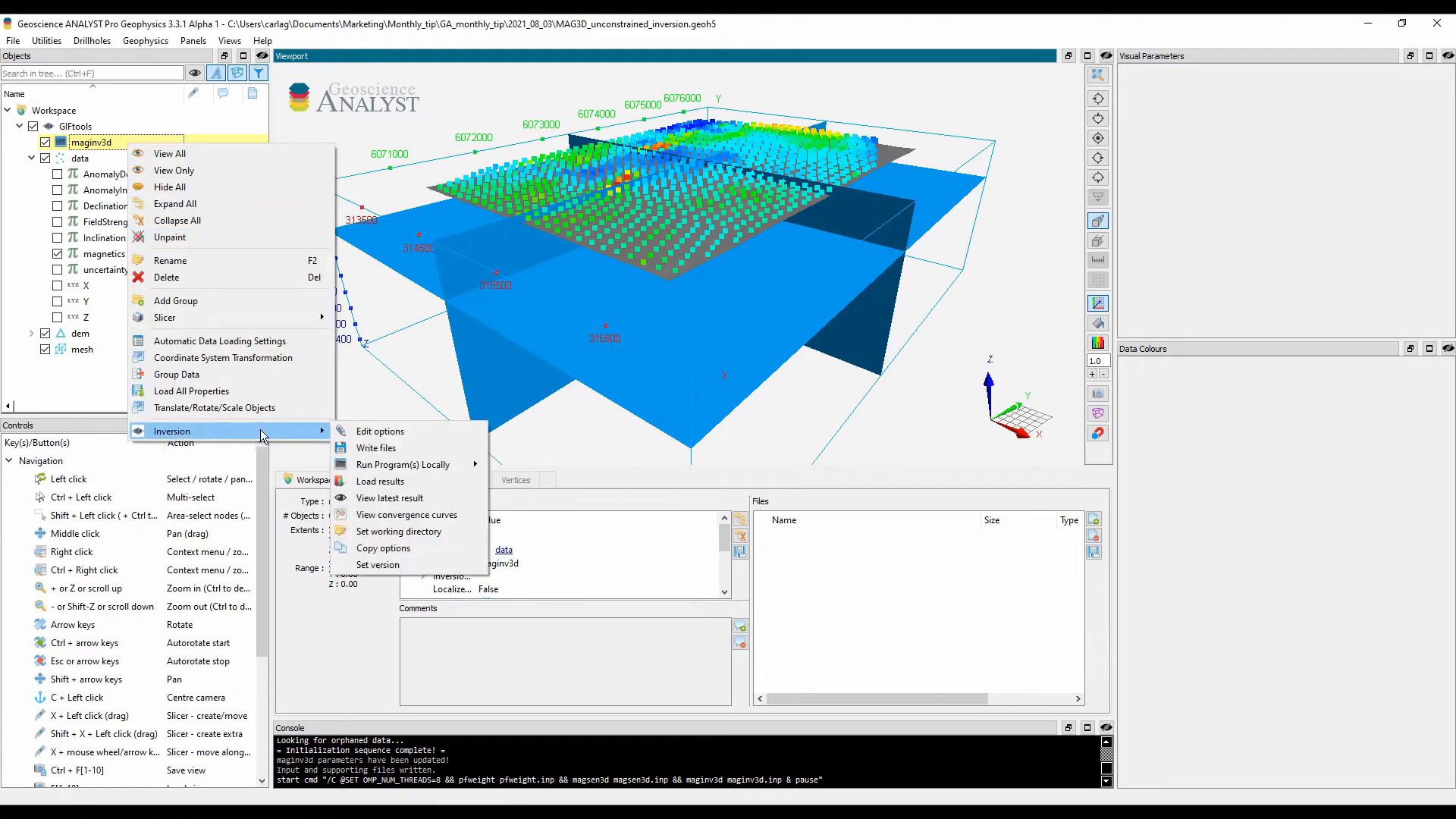
pyautogui.click(450, 480)
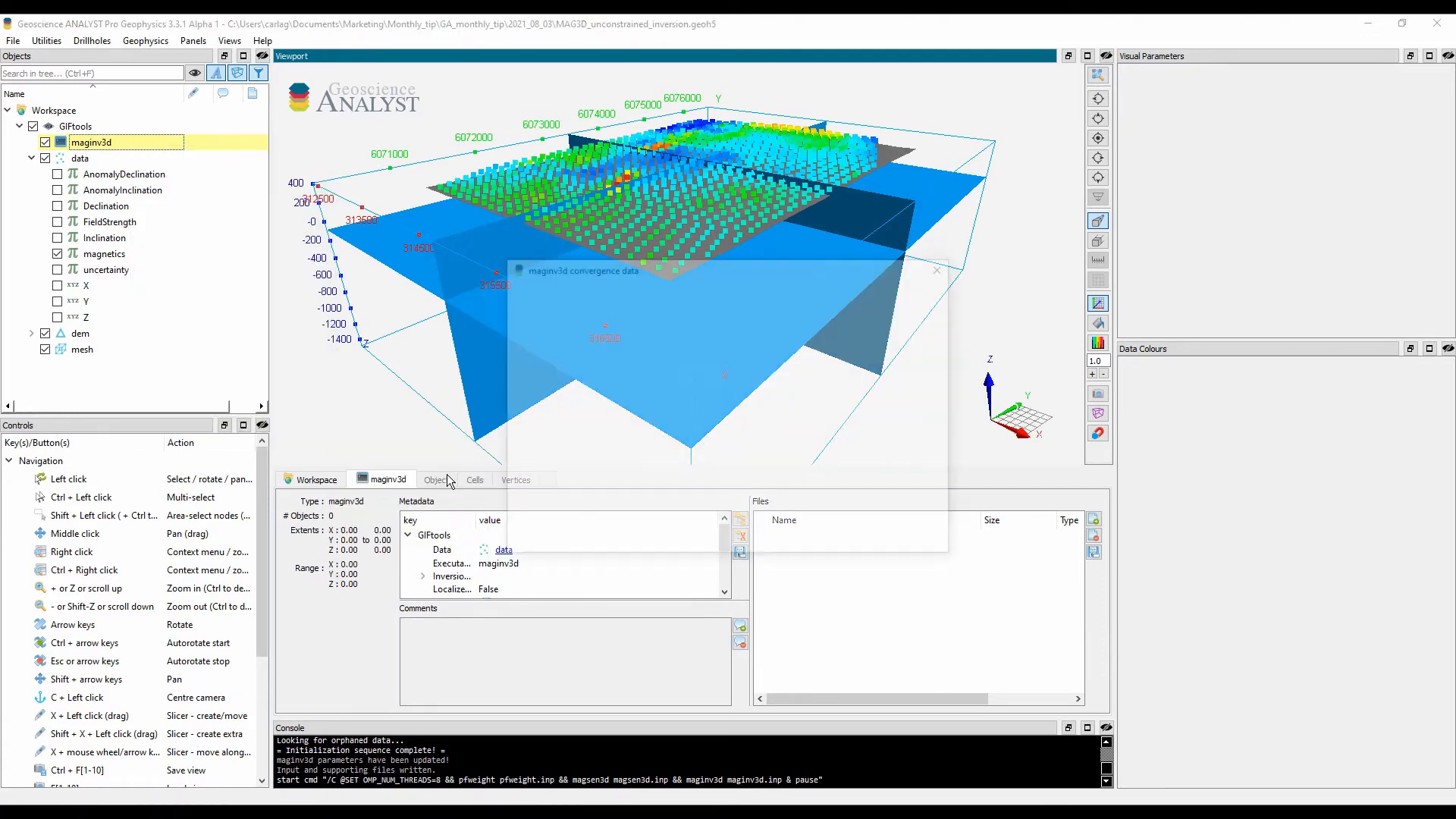
pyautogui.click(661, 540)
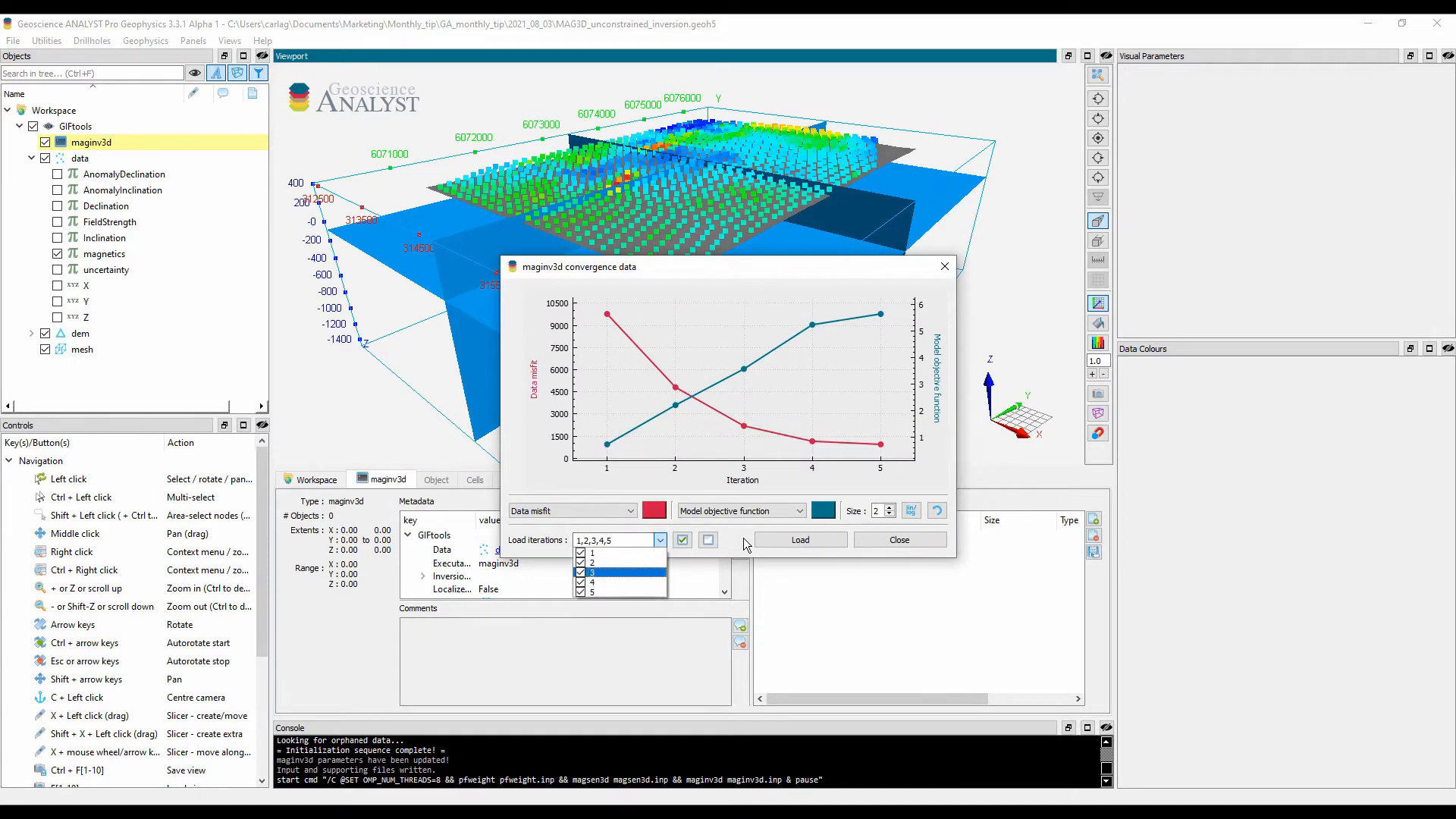
pyautogui.click(795, 545)
pyautogui.click(816, 543)
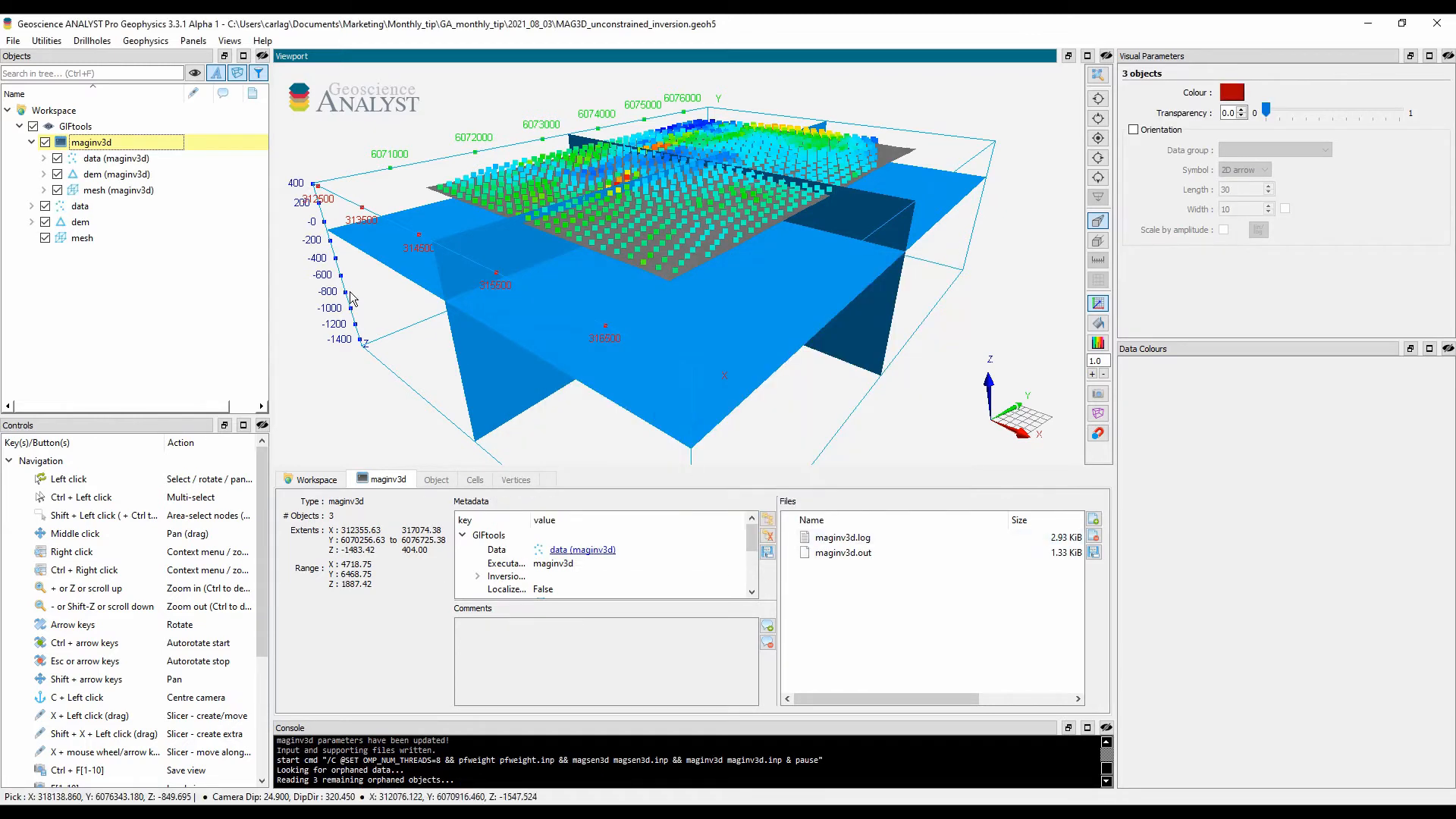
# Step: Hide the original data, dem and mesh objects, along with the maginv3d copies of data and dem
pyautogui.click(45, 206)
pyautogui.click(44, 222)
pyautogui.click(44, 238)
pyautogui.click(57, 159)
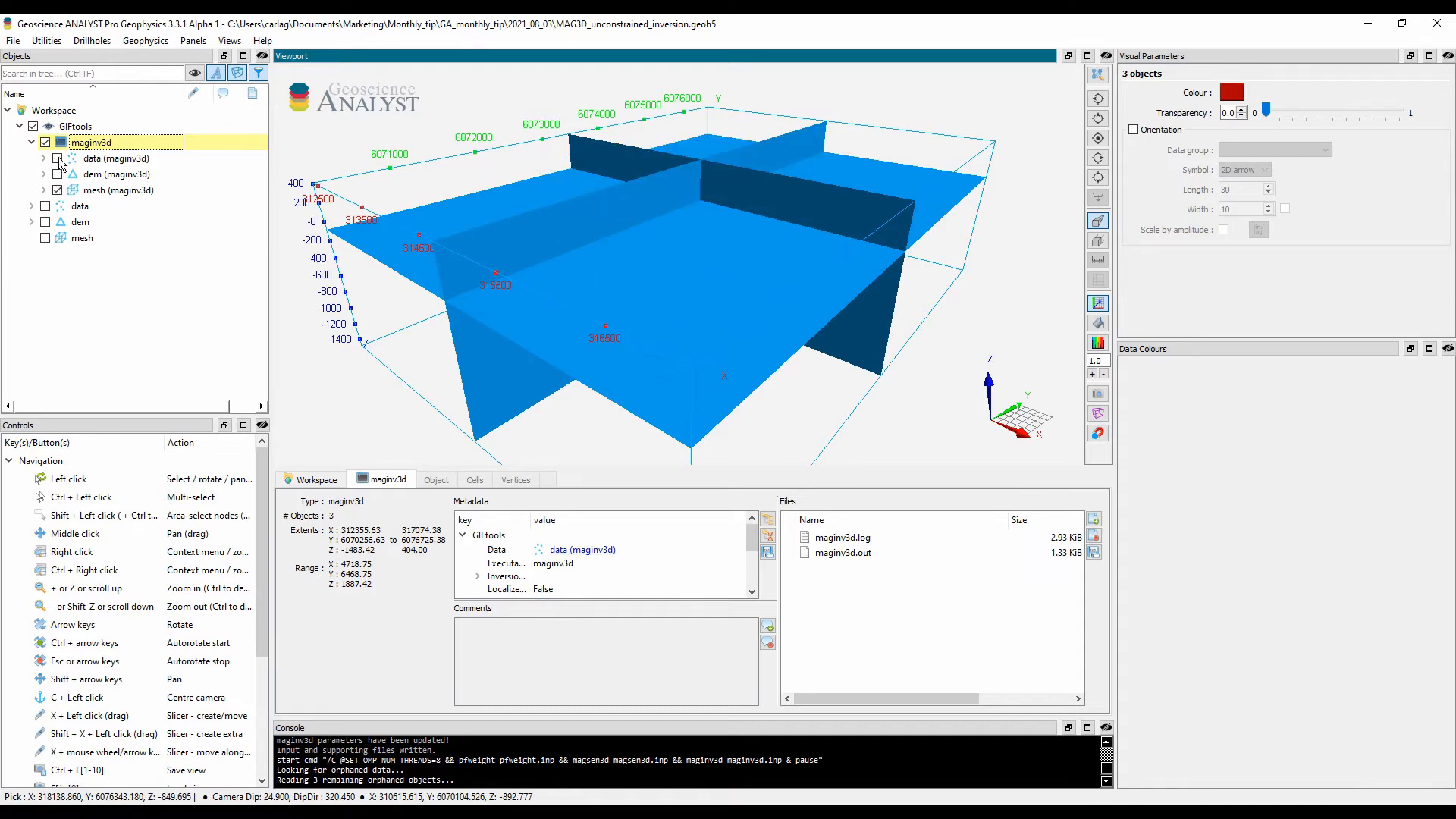
# Step: Expand the maginv3d mesh to list its iteration models, and hide the mesh in the 3D view
pyautogui.click(43, 191)
pyautogui.click(131, 192)
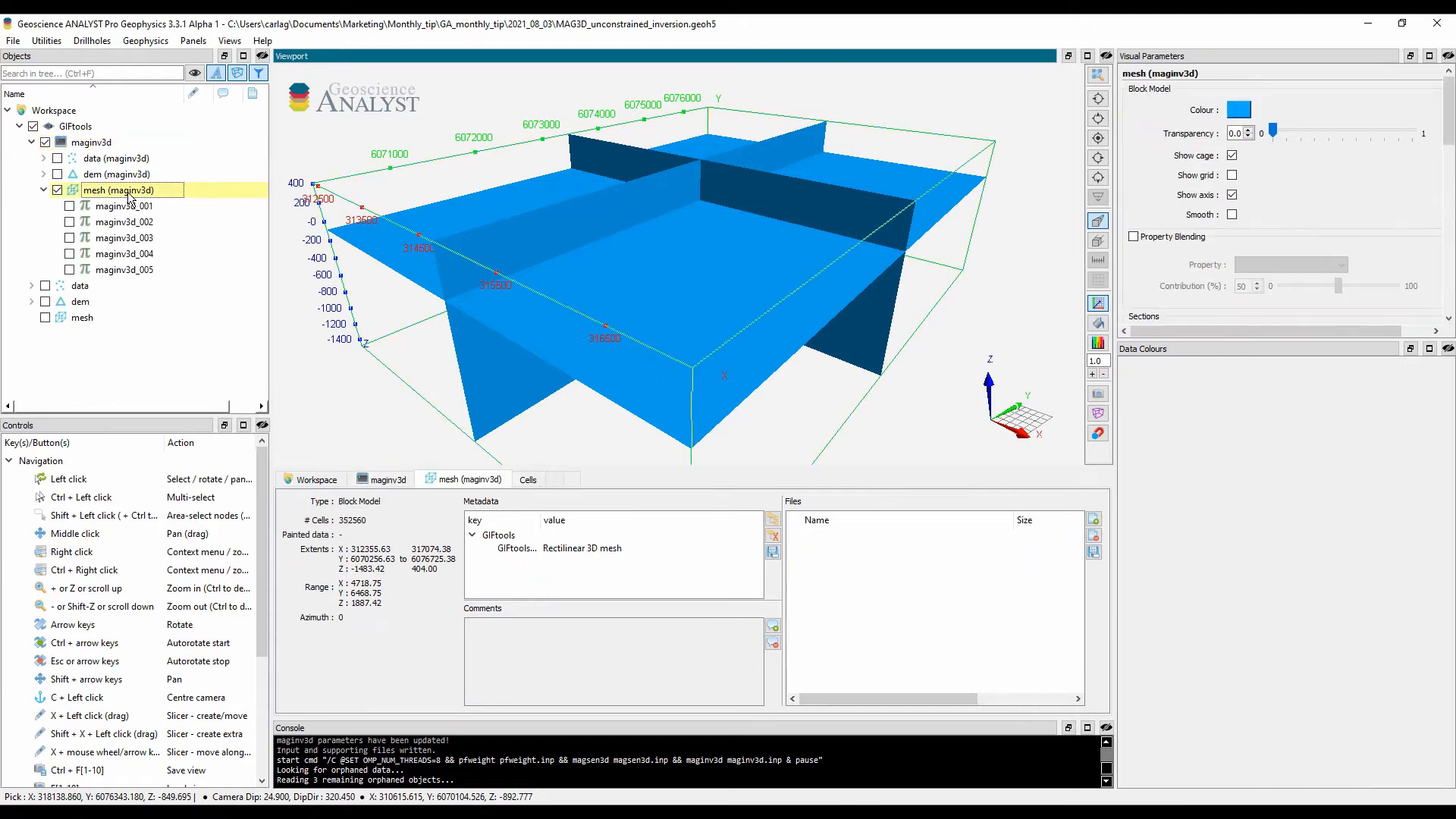
pyautogui.click(58, 190)
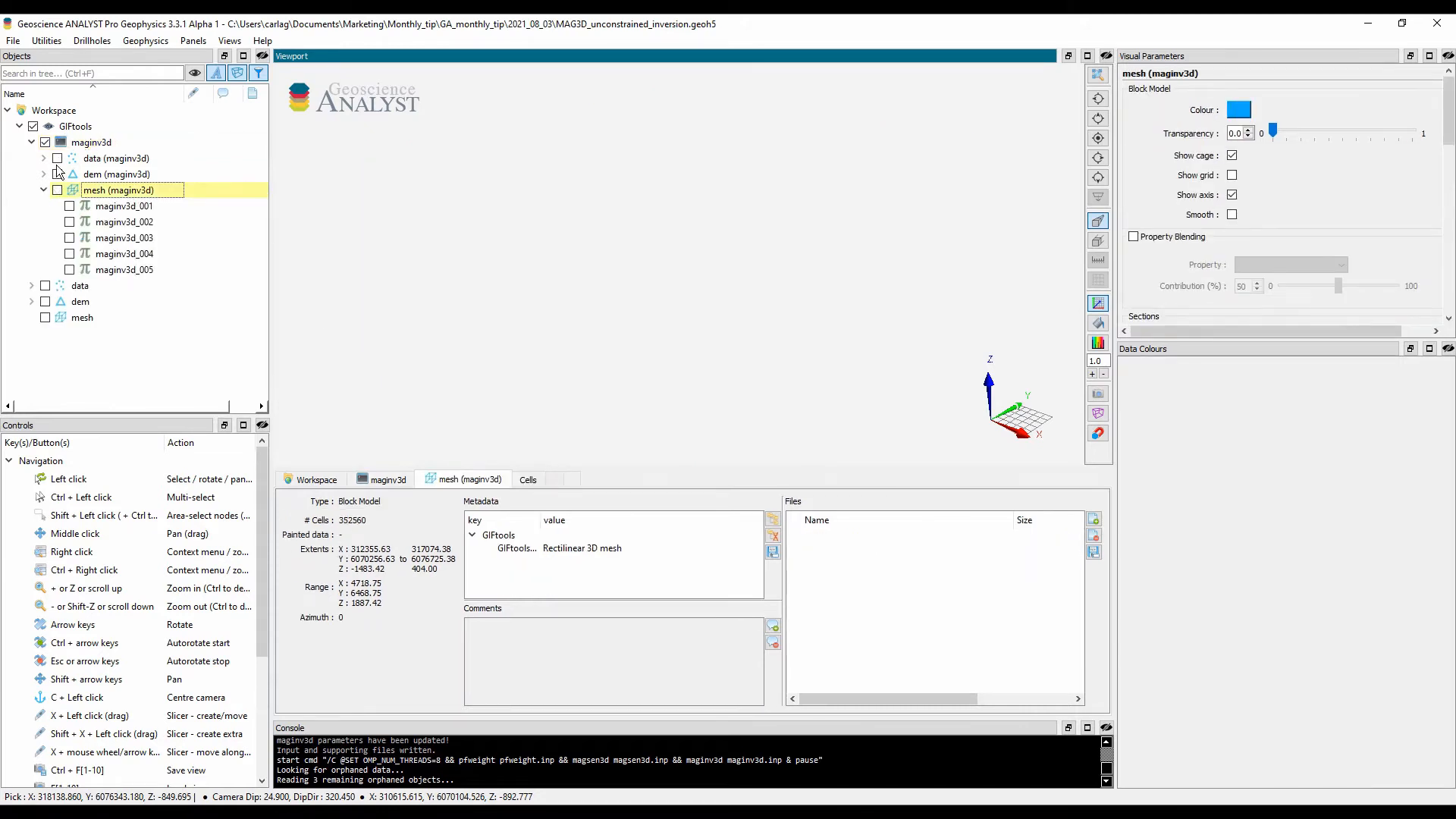
# Step: Show the maginv3d data points in plan view and expand the object to list its properties
pyautogui.click(58, 159)
pyautogui.click(114, 161)
pyautogui.press('d')
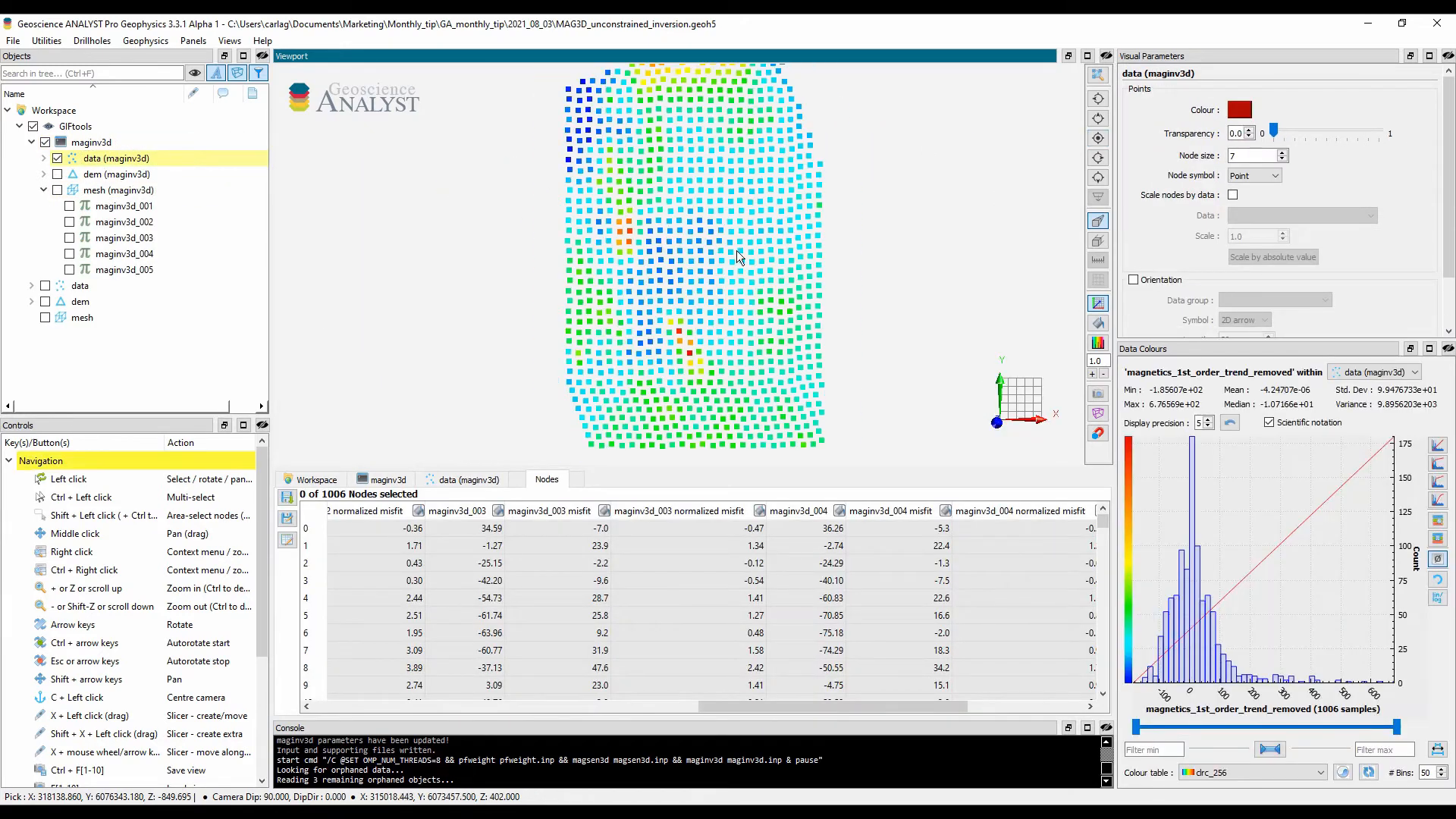
pyautogui.moveTo(736, 250); pyautogui.dragTo(721, 244, button='right')
pyautogui.moveTo(722, 243); pyautogui.dragTo(710, 254, button='middle')
pyautogui.click(43, 159)
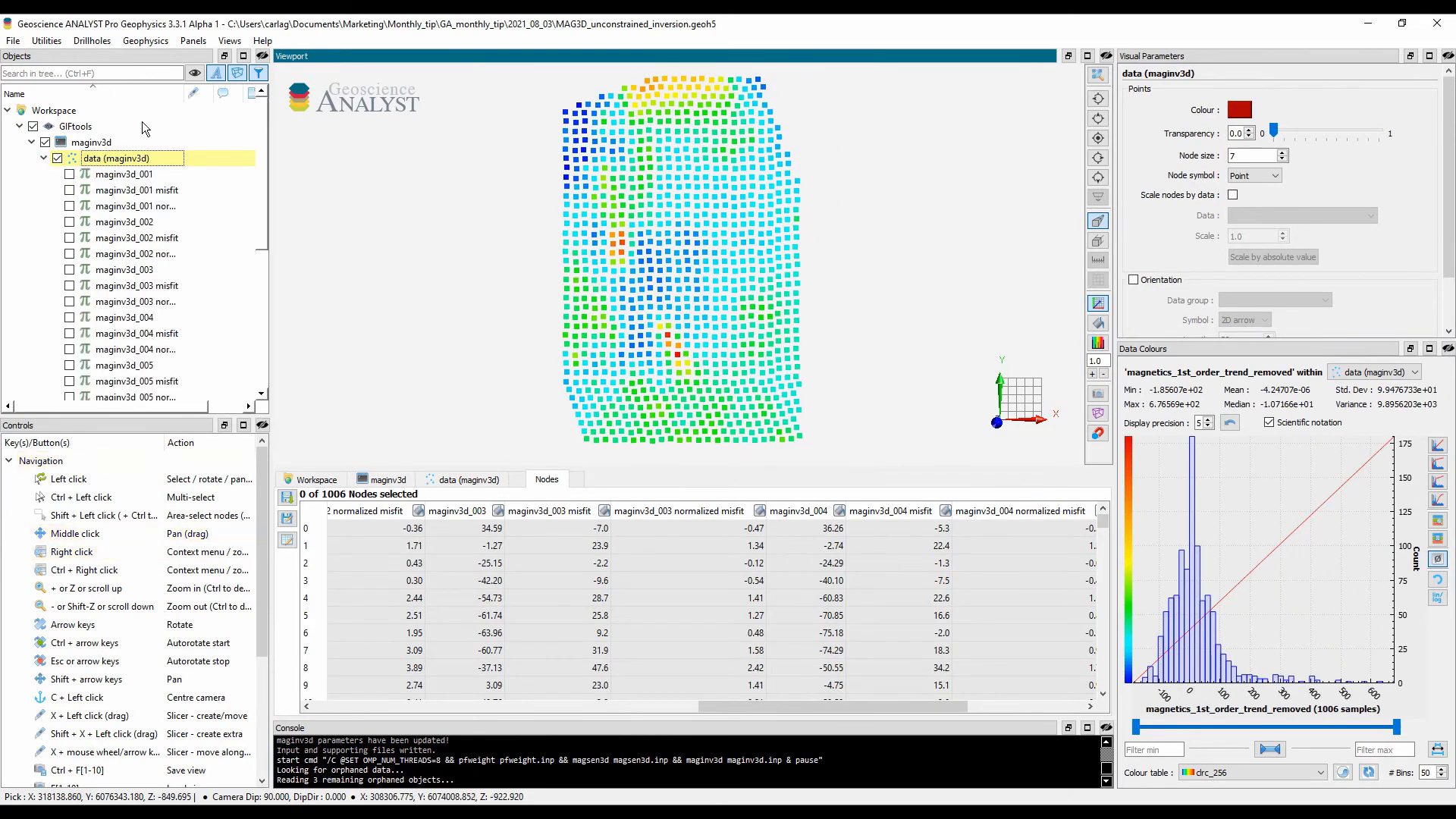
pyautogui.scroll(-1, 144, 227)
pyautogui.scroll(-1, 144, 229)
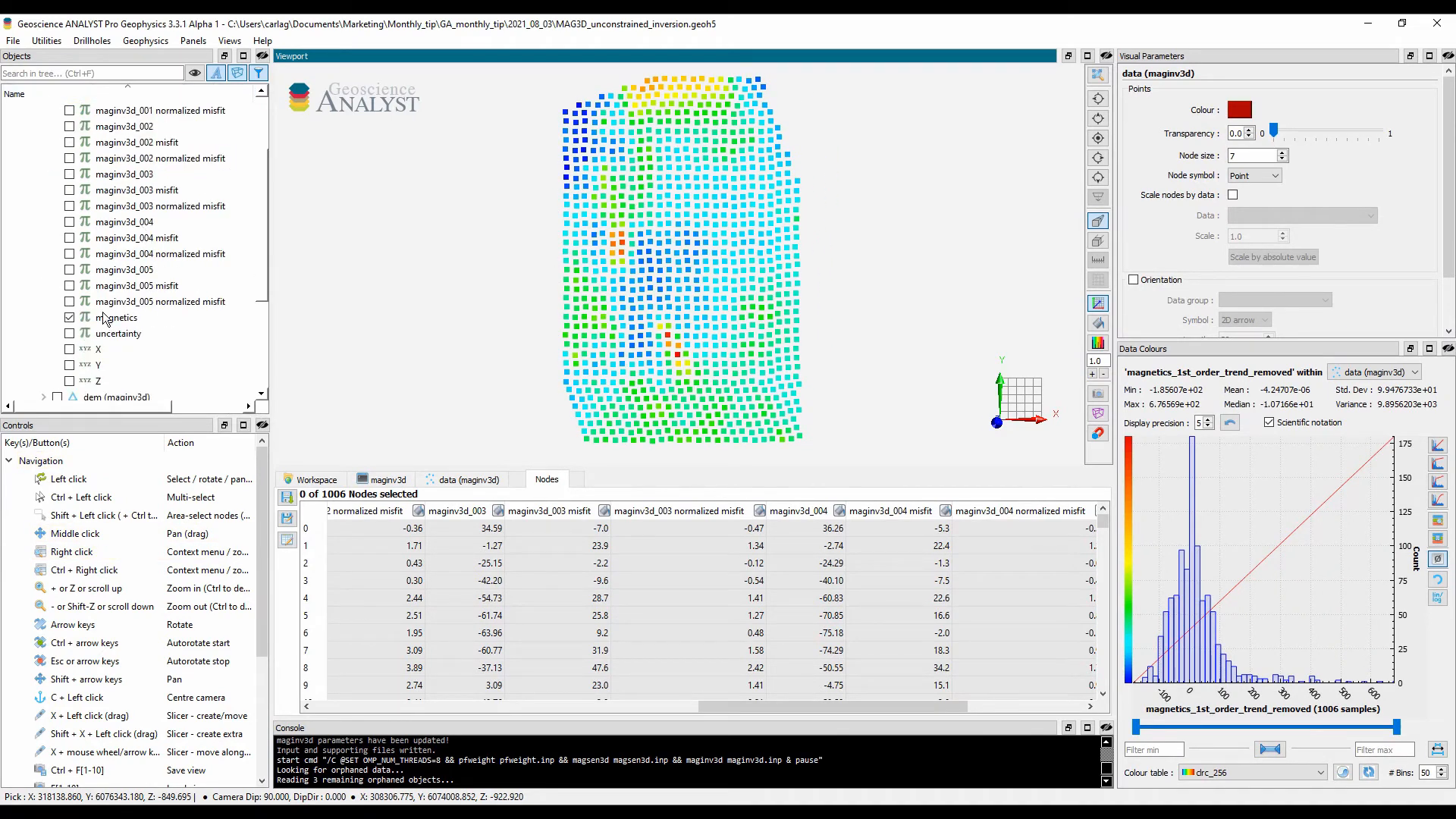
# Step: Compare the maginv3d_005 predicted data, misfit and normalized misfit on the points, ending with magnetics displayed
pyautogui.click(69, 270)
pyautogui.click(69, 286)
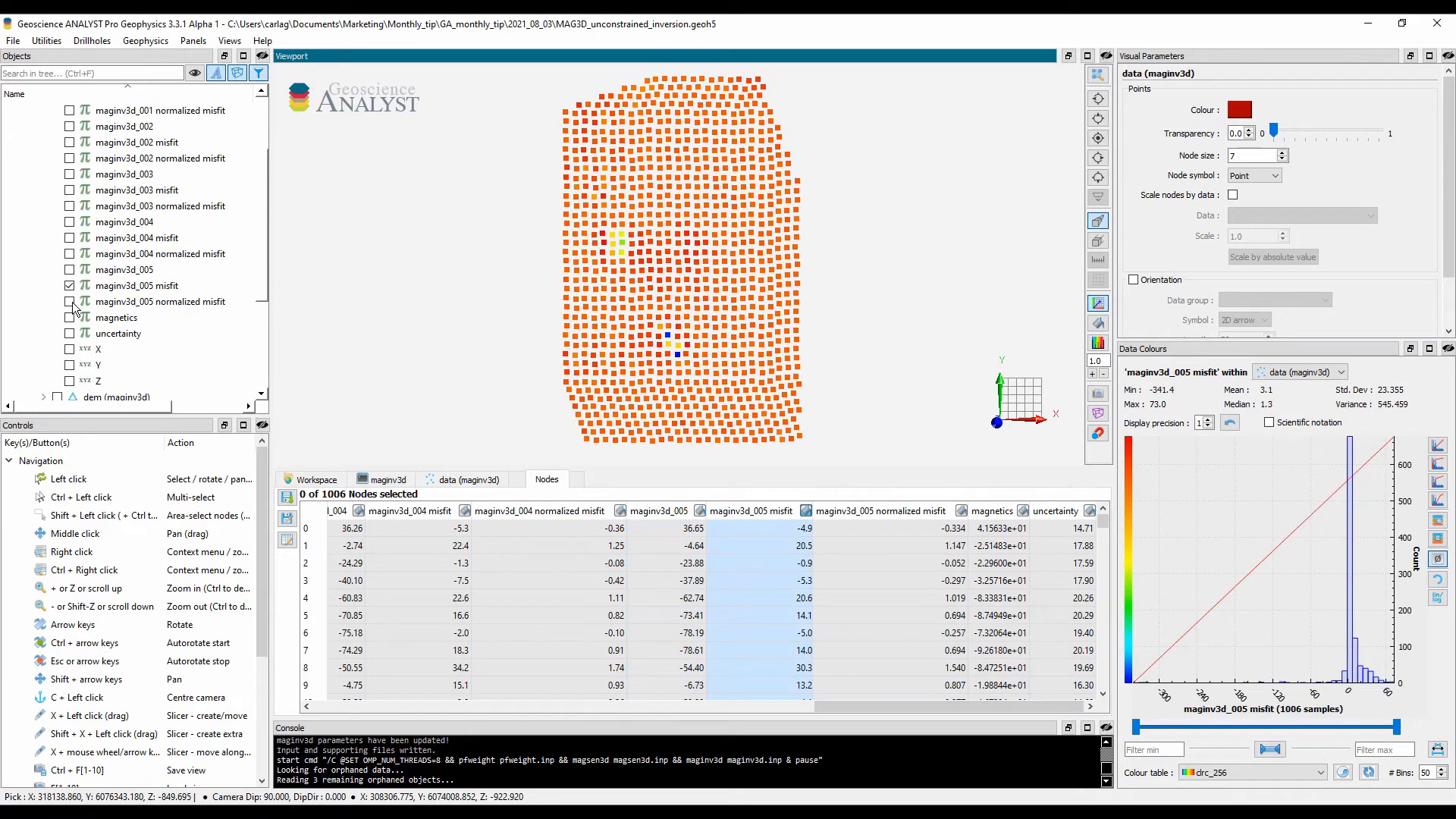
pyautogui.click(70, 302)
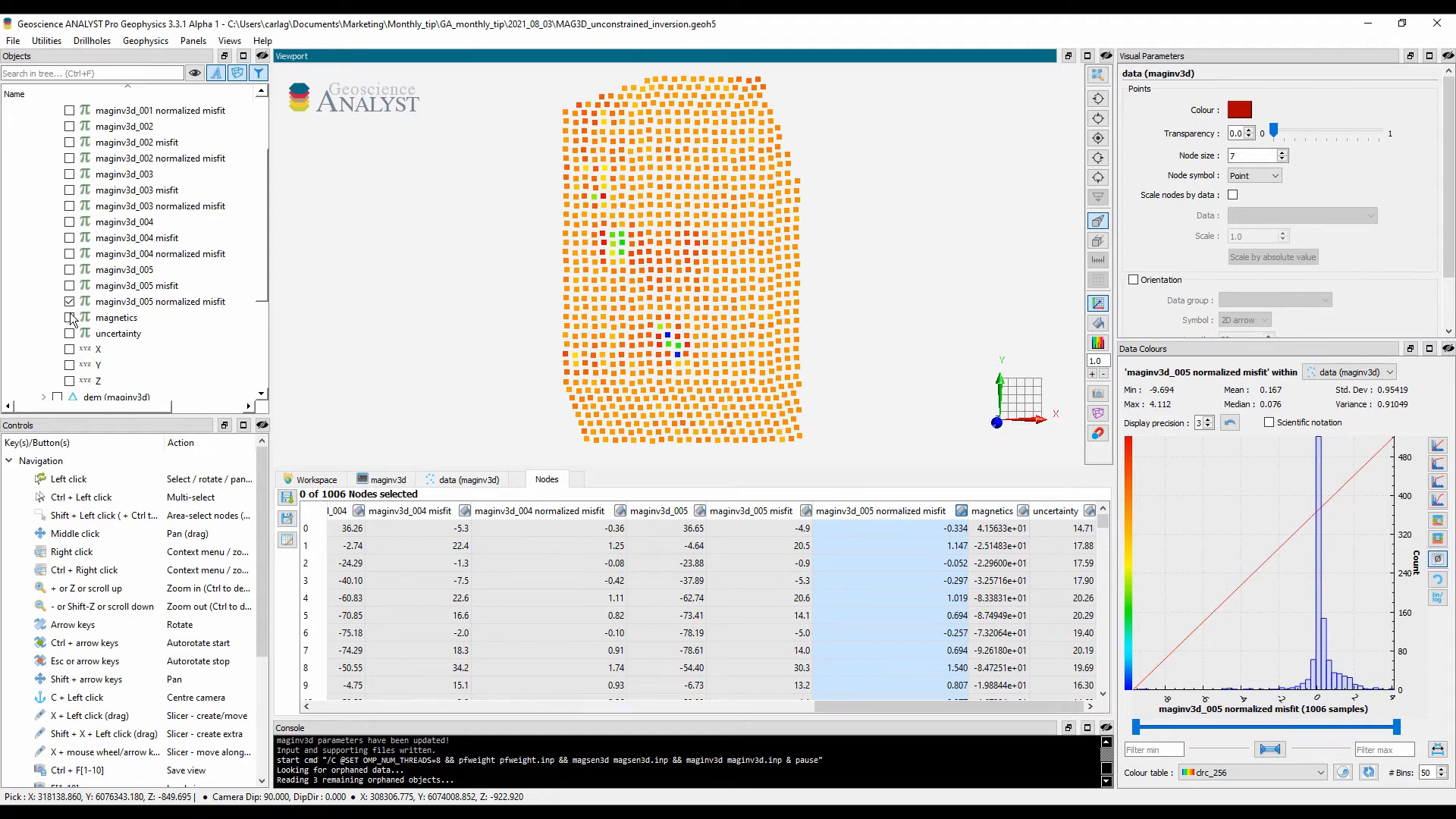
pyautogui.click(69, 317)
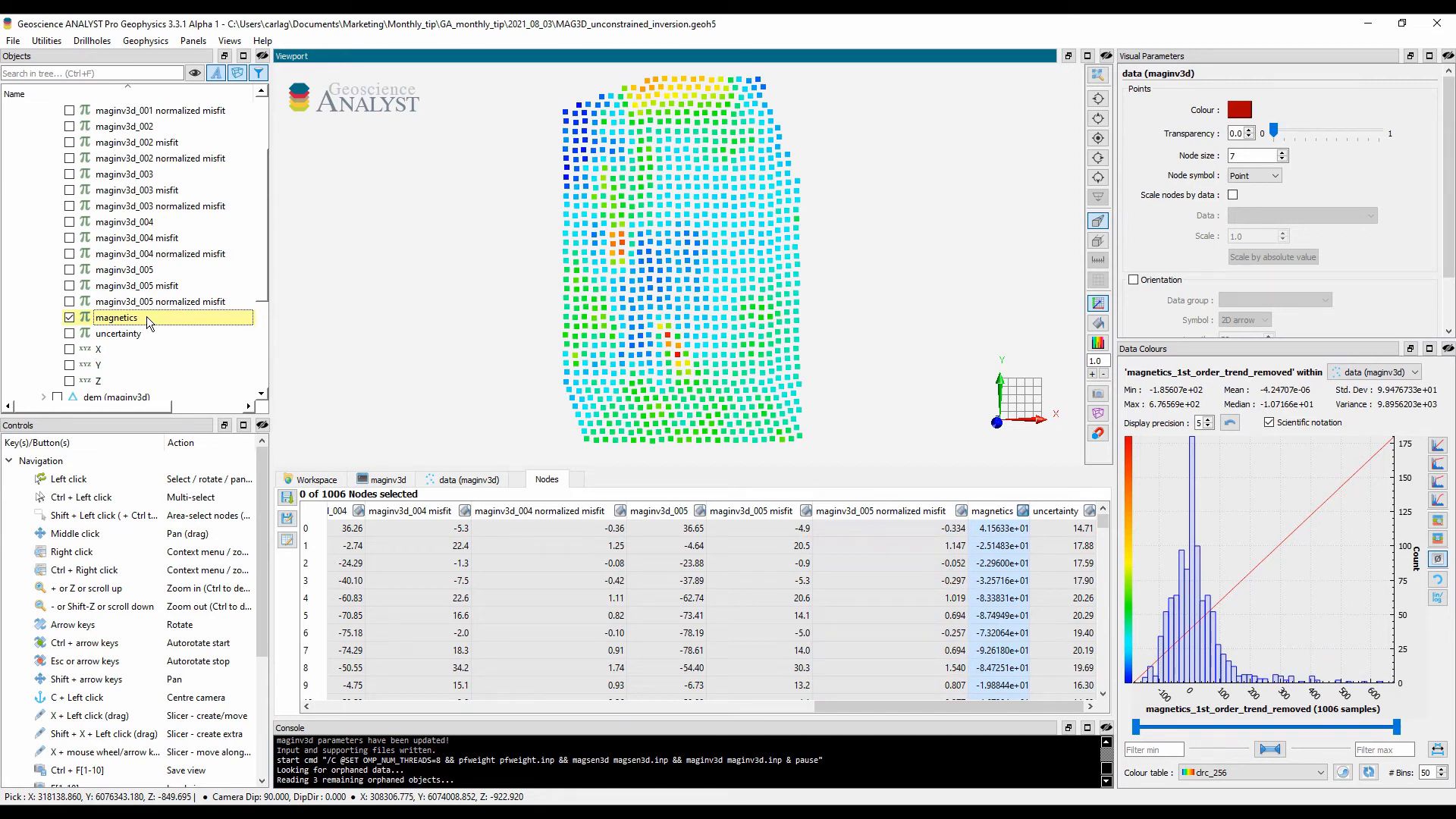
# Step: Display the maginv3d data nodes as spheres with a node size of 30
pyautogui.click(1278, 174)
pyautogui.click(1243, 208)
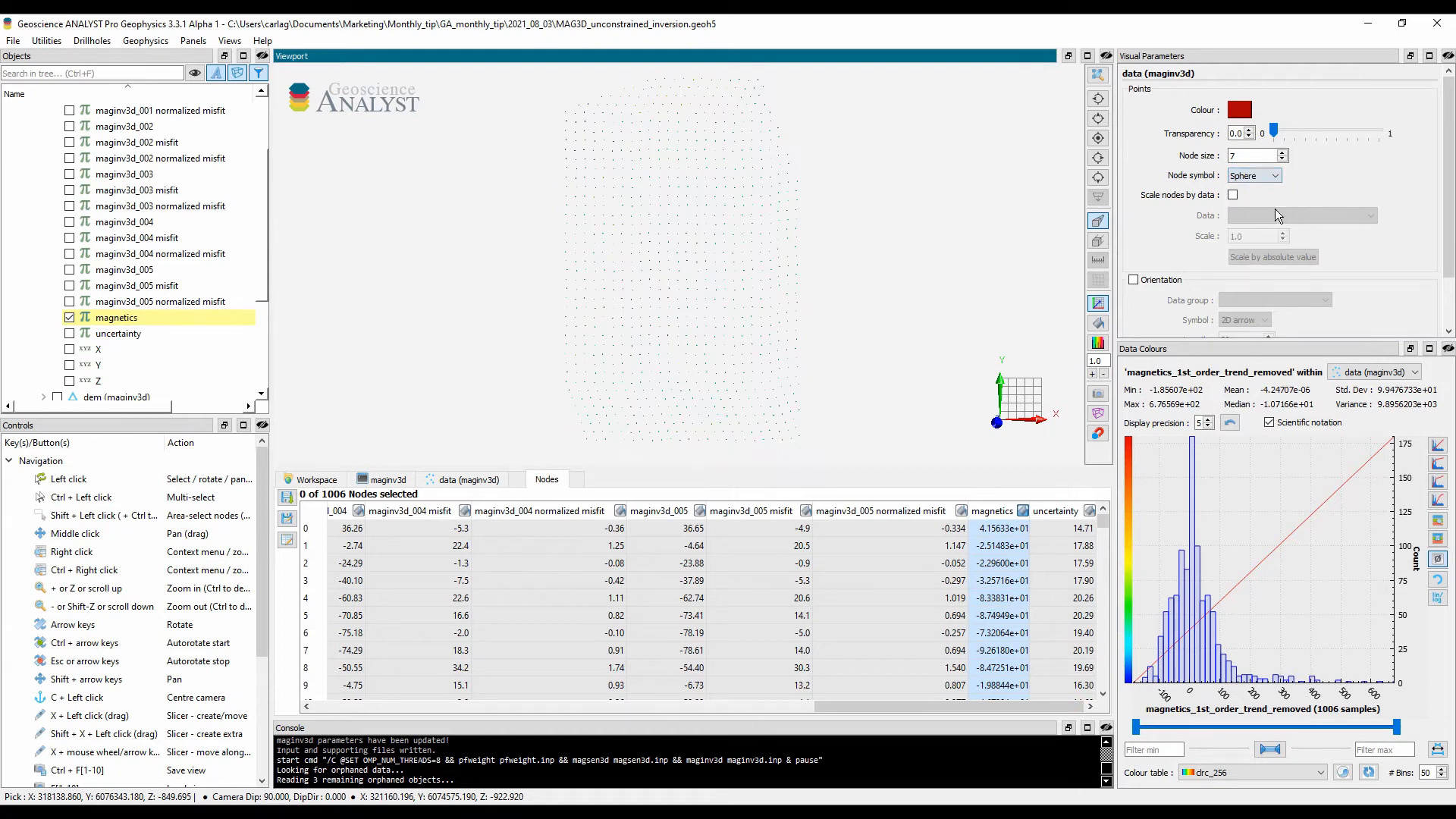
pyautogui.doubleClick(1238, 156)
pyautogui.write('30')
pyautogui.press('Return')
# Step: Scale the nodes by the absolute value of maginv3d_005 normalized misfit, using a scale of 3.0
pyautogui.click(1233, 194)
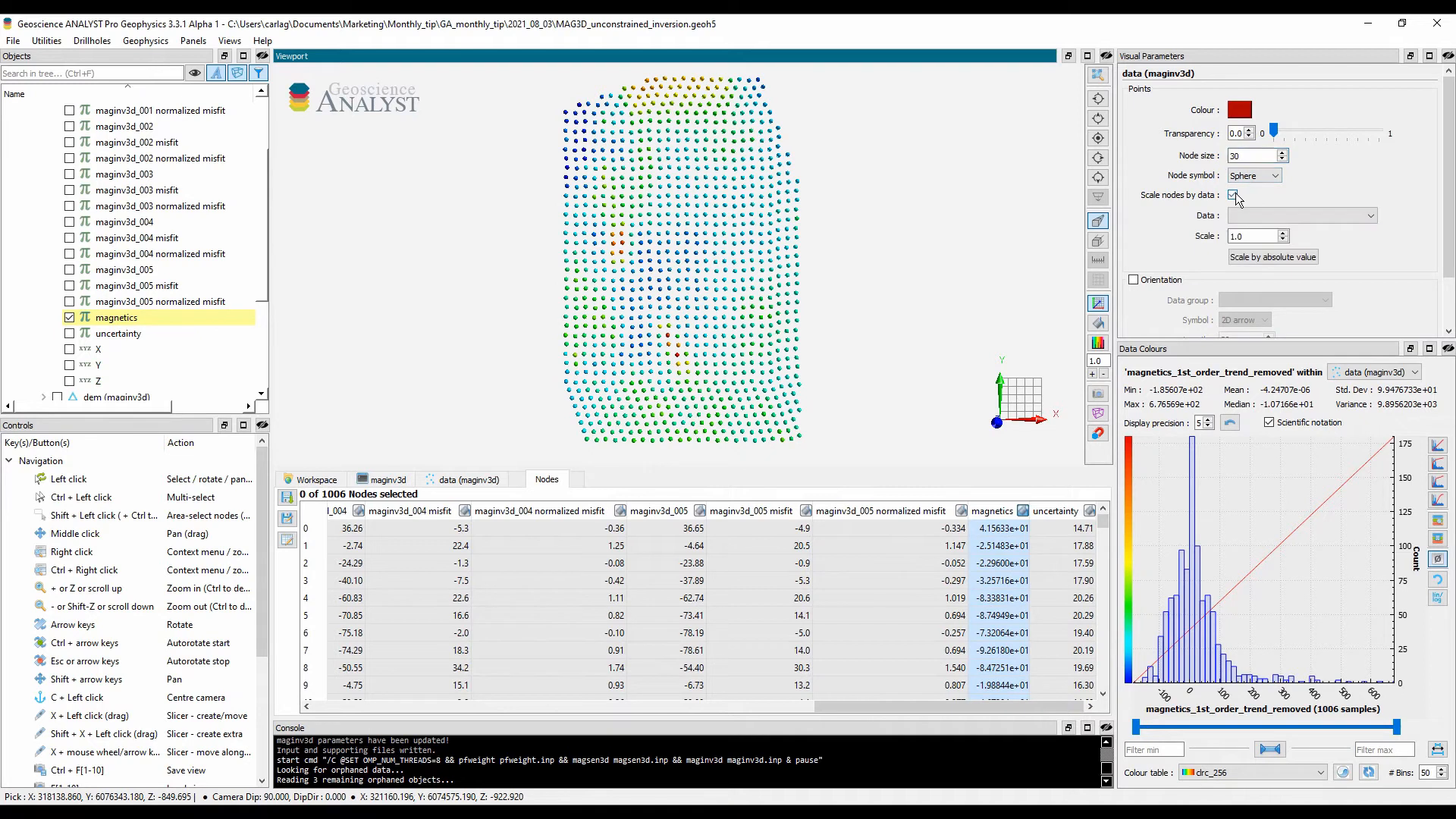
pyautogui.click(1369, 219)
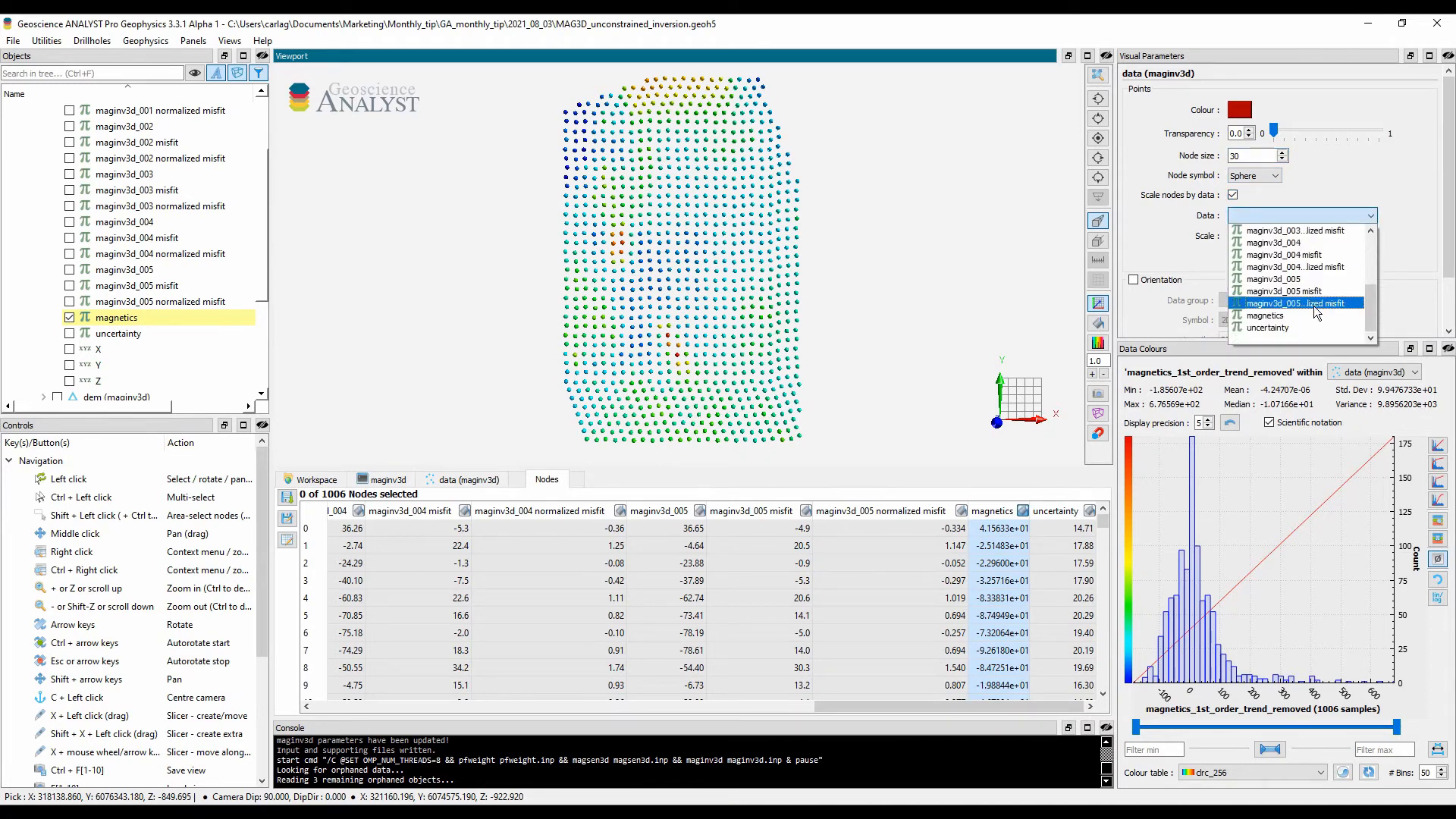
pyautogui.click(1315, 305)
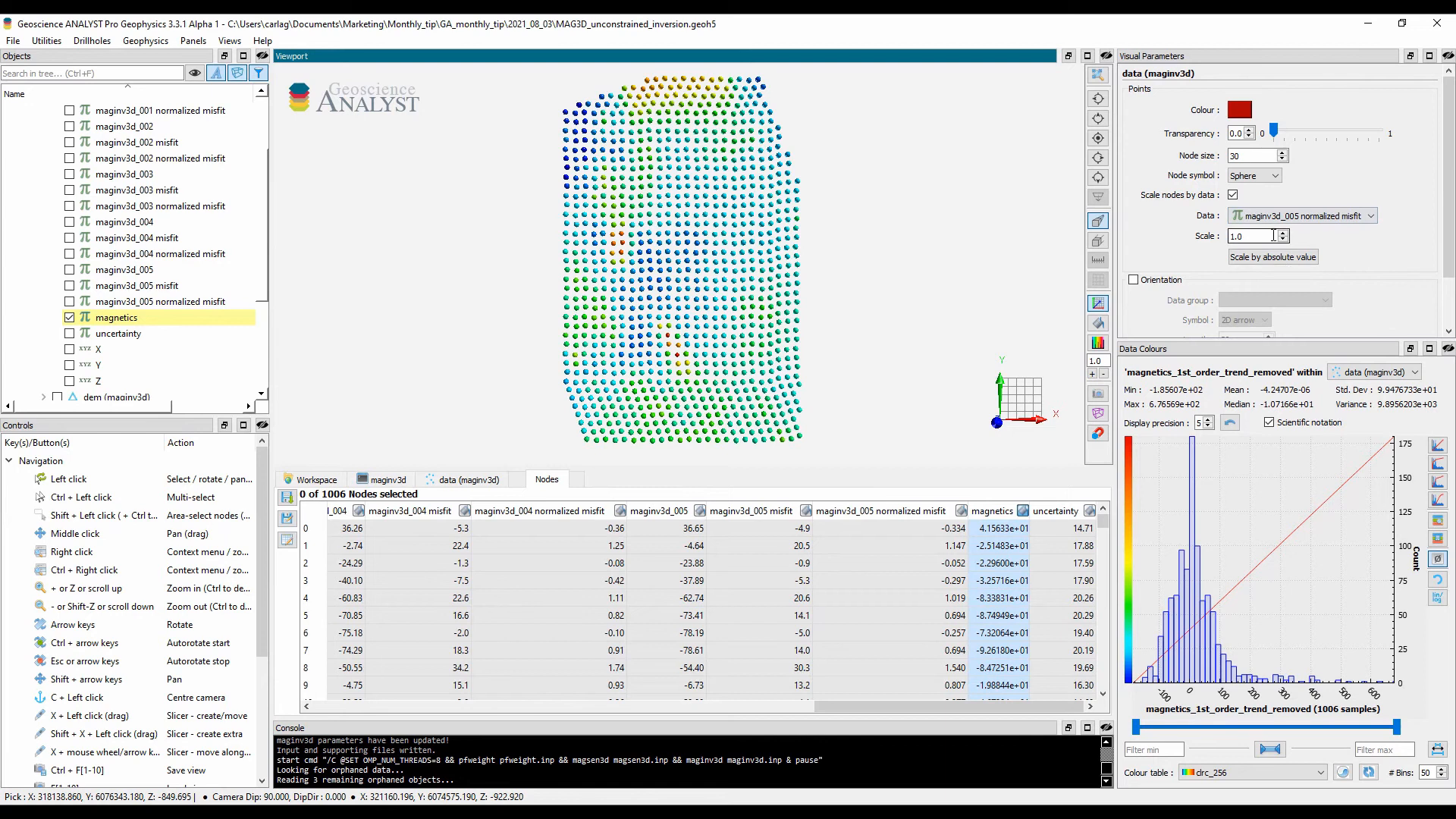
pyautogui.moveTo(1274, 236); pyautogui.dragTo(1213, 237)
pyautogui.write('3.')
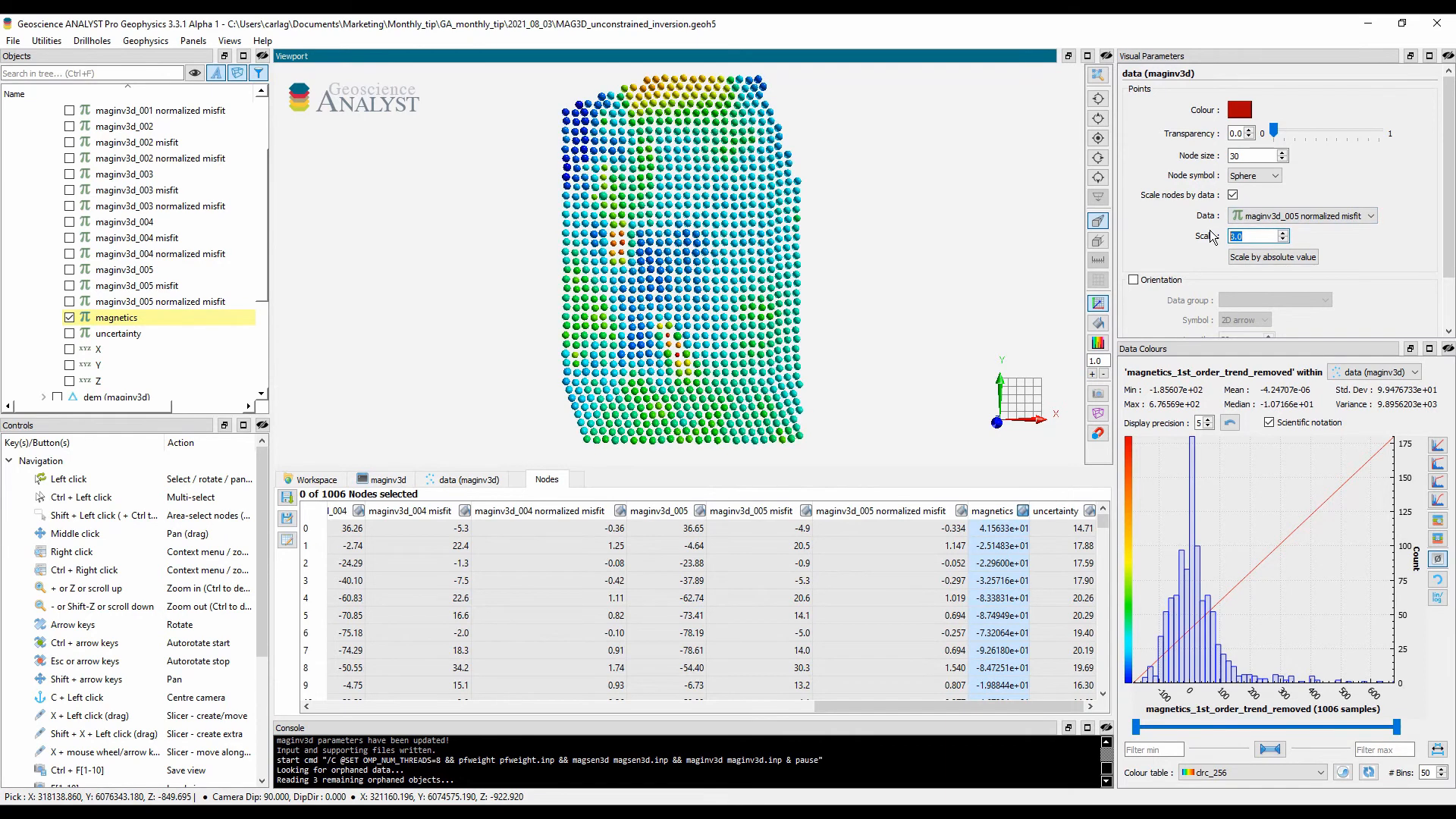
pyautogui.click(1300, 258)
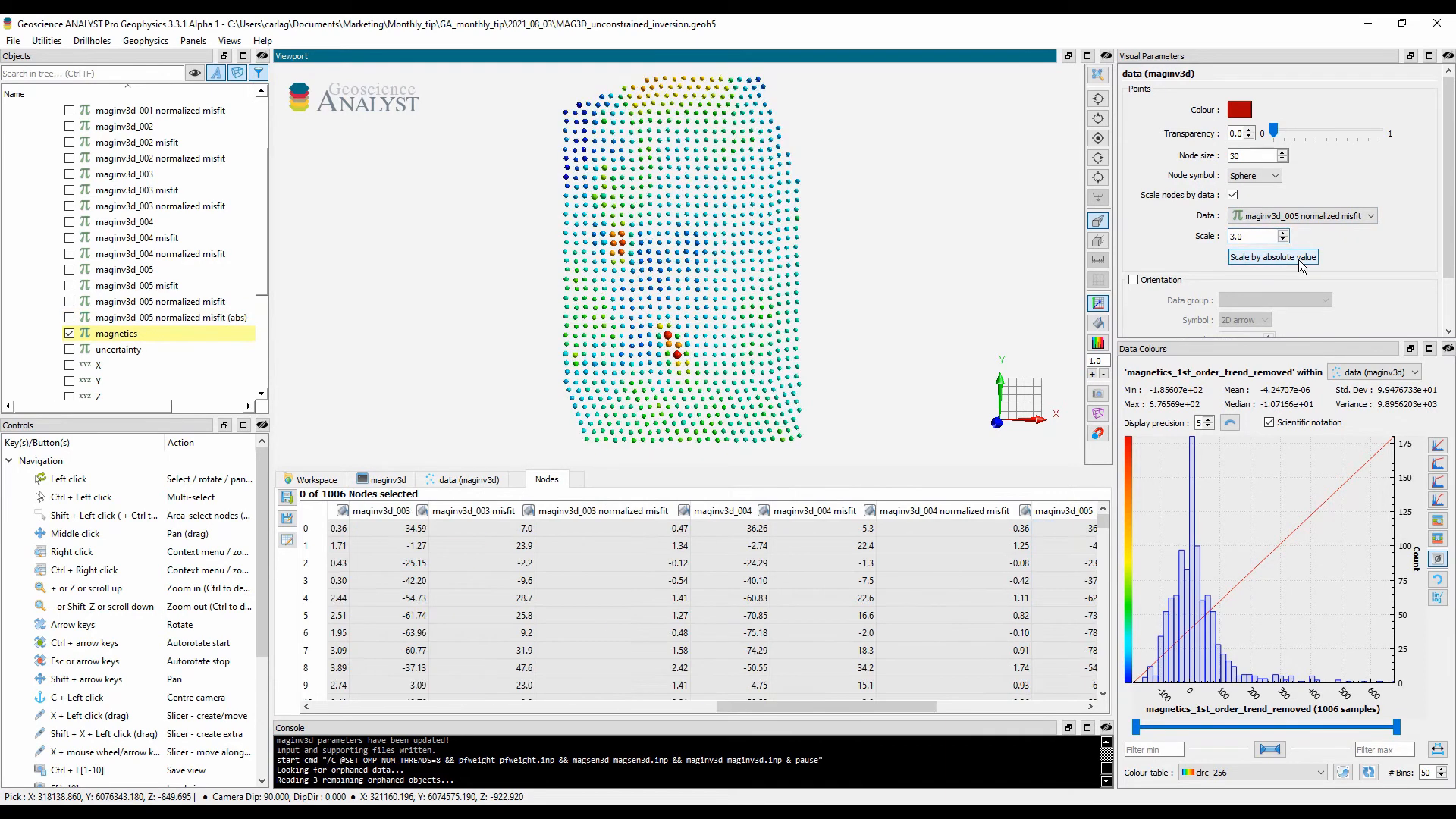
# Step: Select one of the large red nodes in the southern anomaly and inspect its iteration 5 misfit values in the node table
pyautogui.click(668, 335)
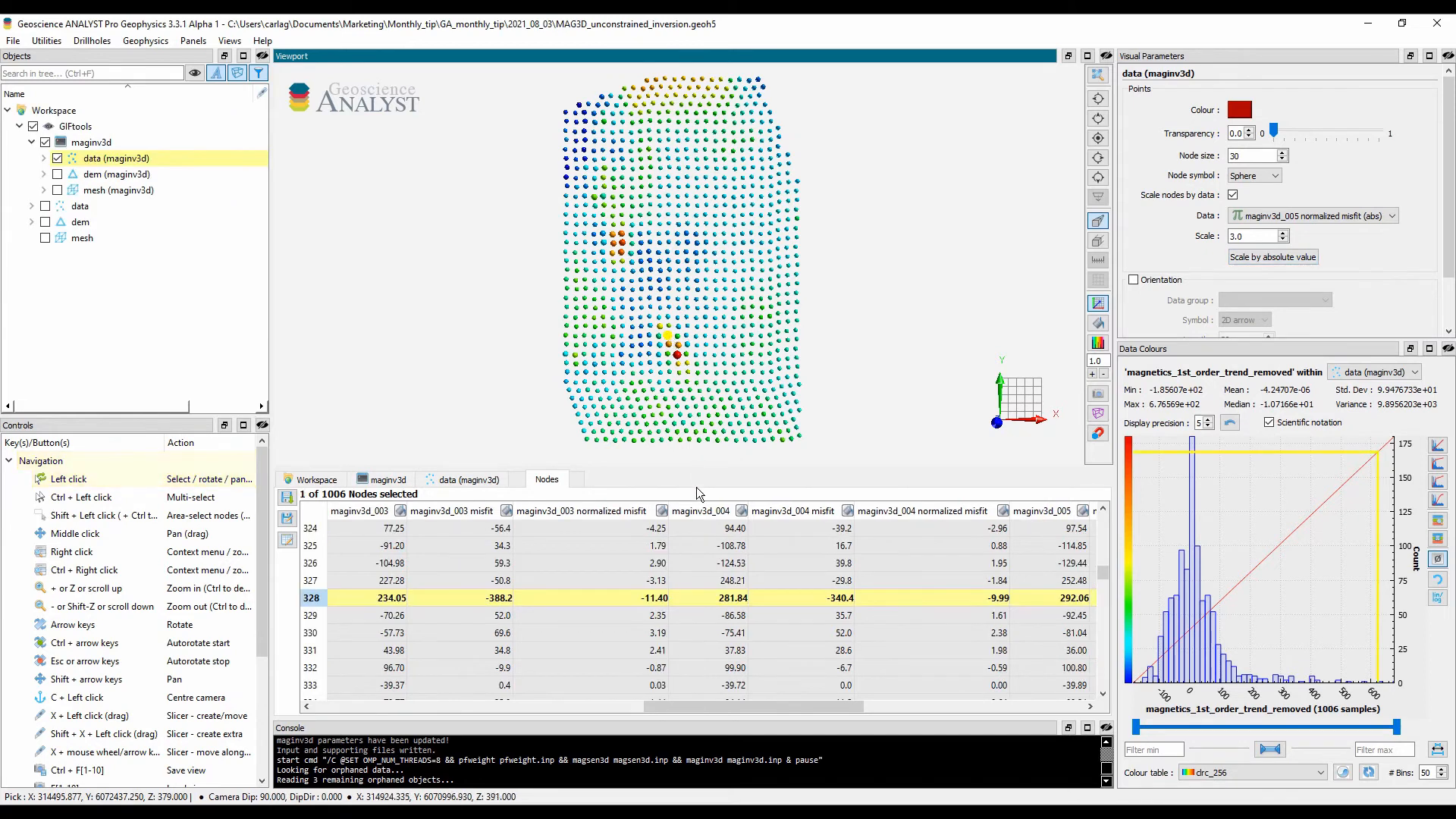
pyautogui.moveTo(725, 708); pyautogui.dragTo(940, 707)
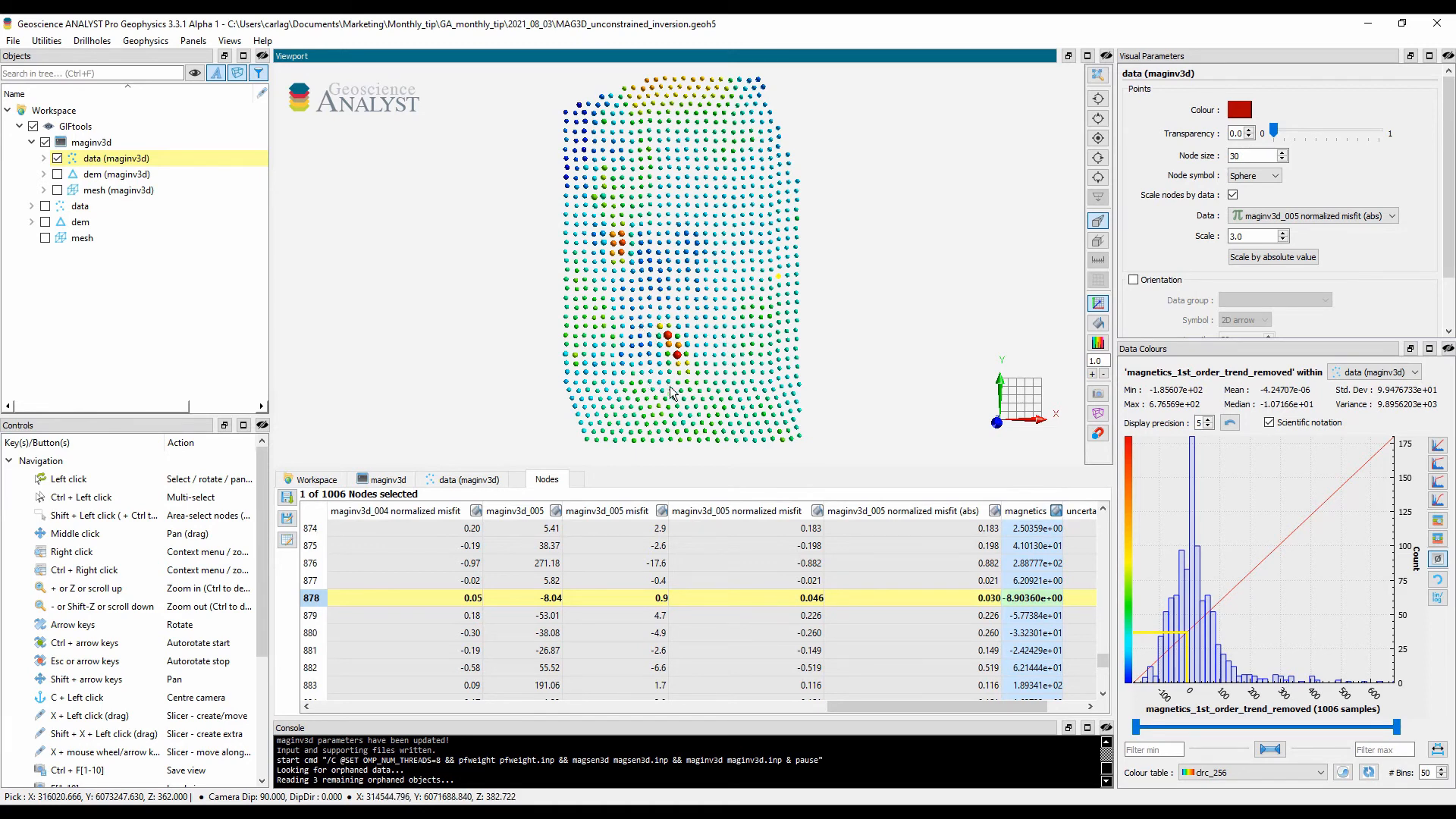
# Step: Hide the maginv3d data points and show the maginv3d mesh in a tilted 3D view
pyautogui.click(64, 162)
pyautogui.click(57, 158)
pyautogui.click(57, 190)
pyautogui.moveTo(422, 289); pyautogui.dragTo(474, 224)
pyautogui.scroll(4, 538, 244)
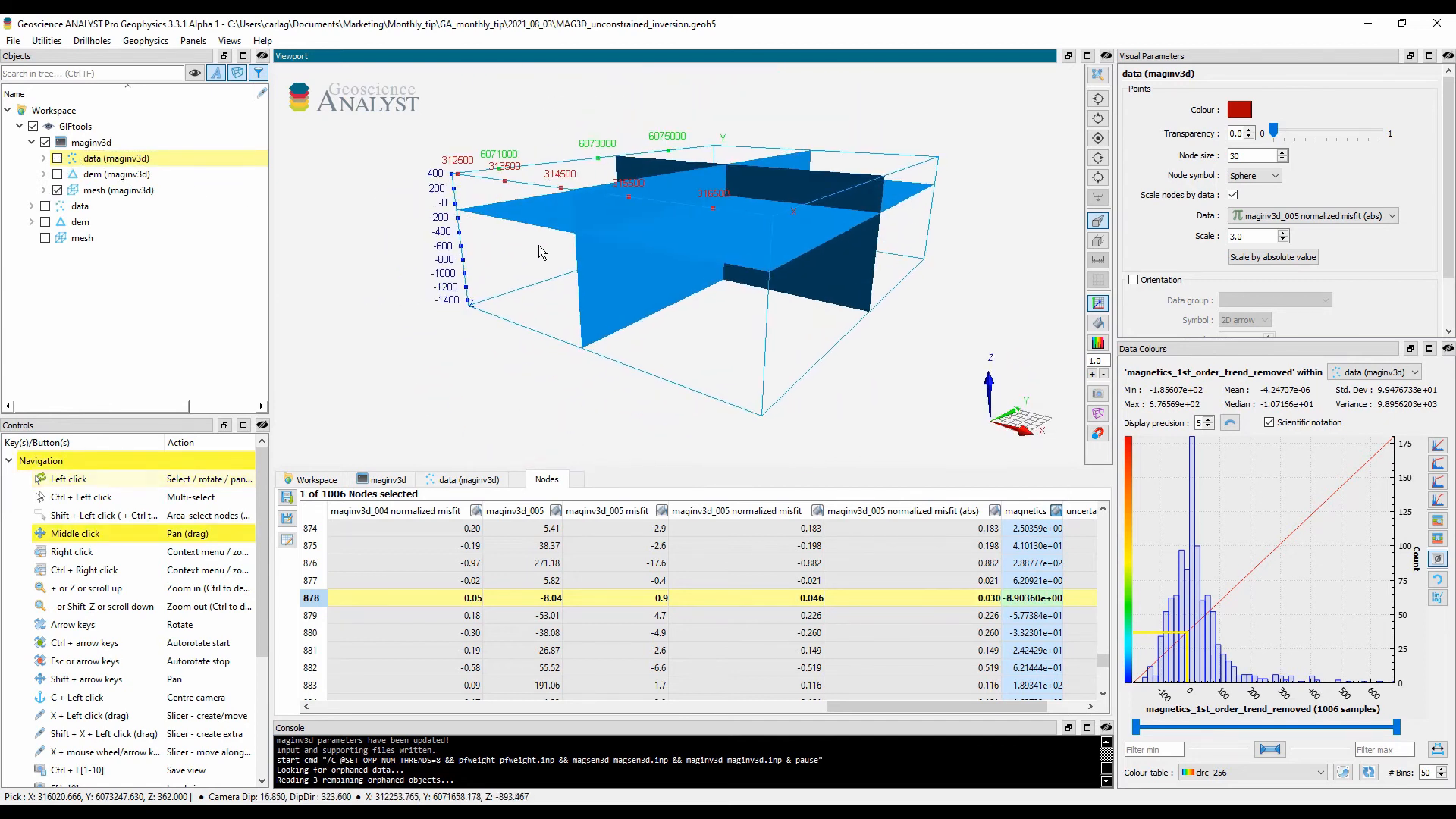
# Step: Colour the maginv3d mesh by the maginv3d_005 model and select that model for colour editing
pyautogui.click(107, 192)
pyautogui.click(43, 190)
pyautogui.click(69, 269)
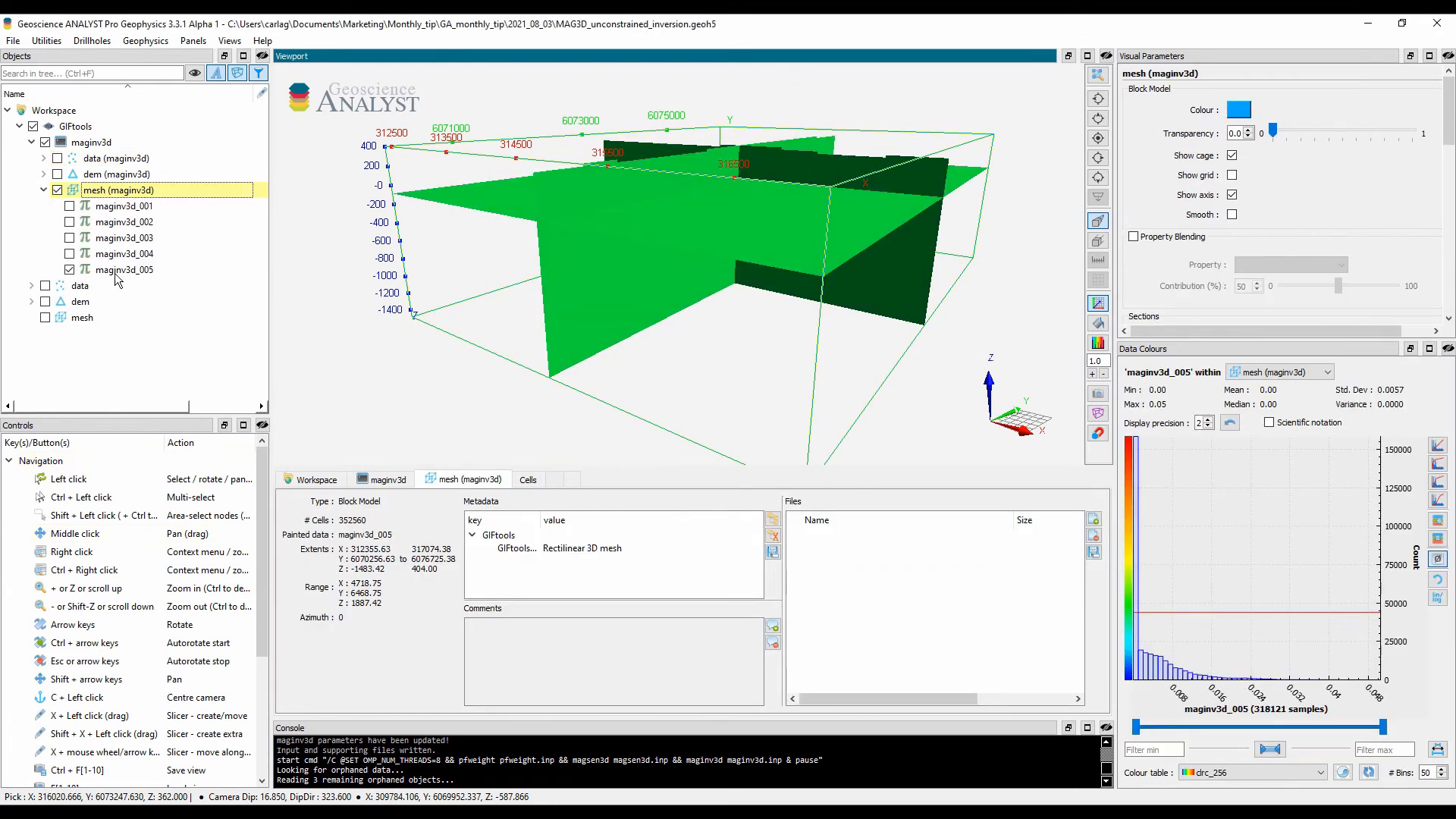
pyautogui.click(127, 271)
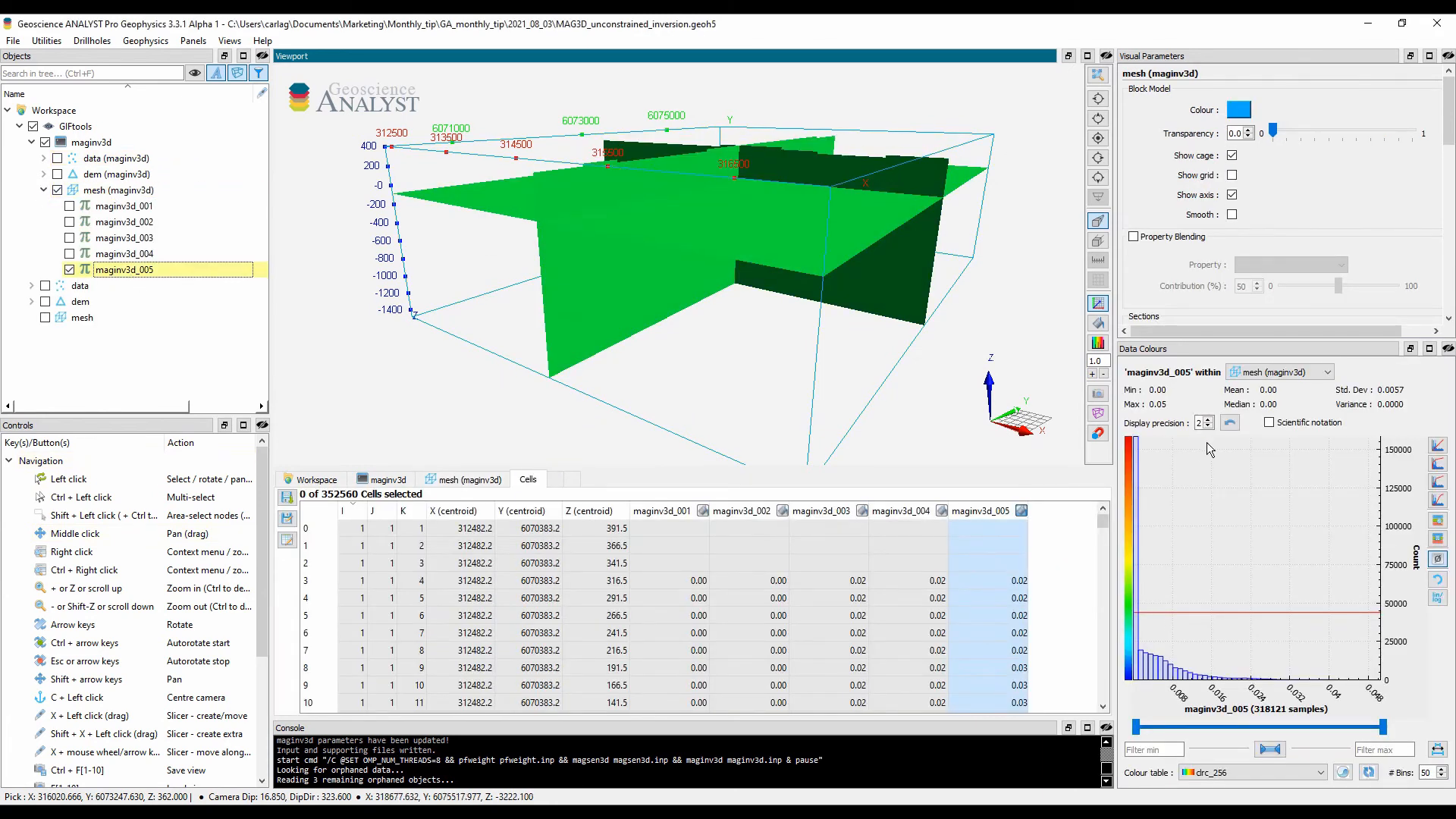
# Step: Apply a linear colour mapping to maginv3d_005 with a minimum of 0 and a maximum of 0.03
pyautogui.click(1436, 445)
pyautogui.moveTo(713, 425); pyautogui.dragTo(658, 425)
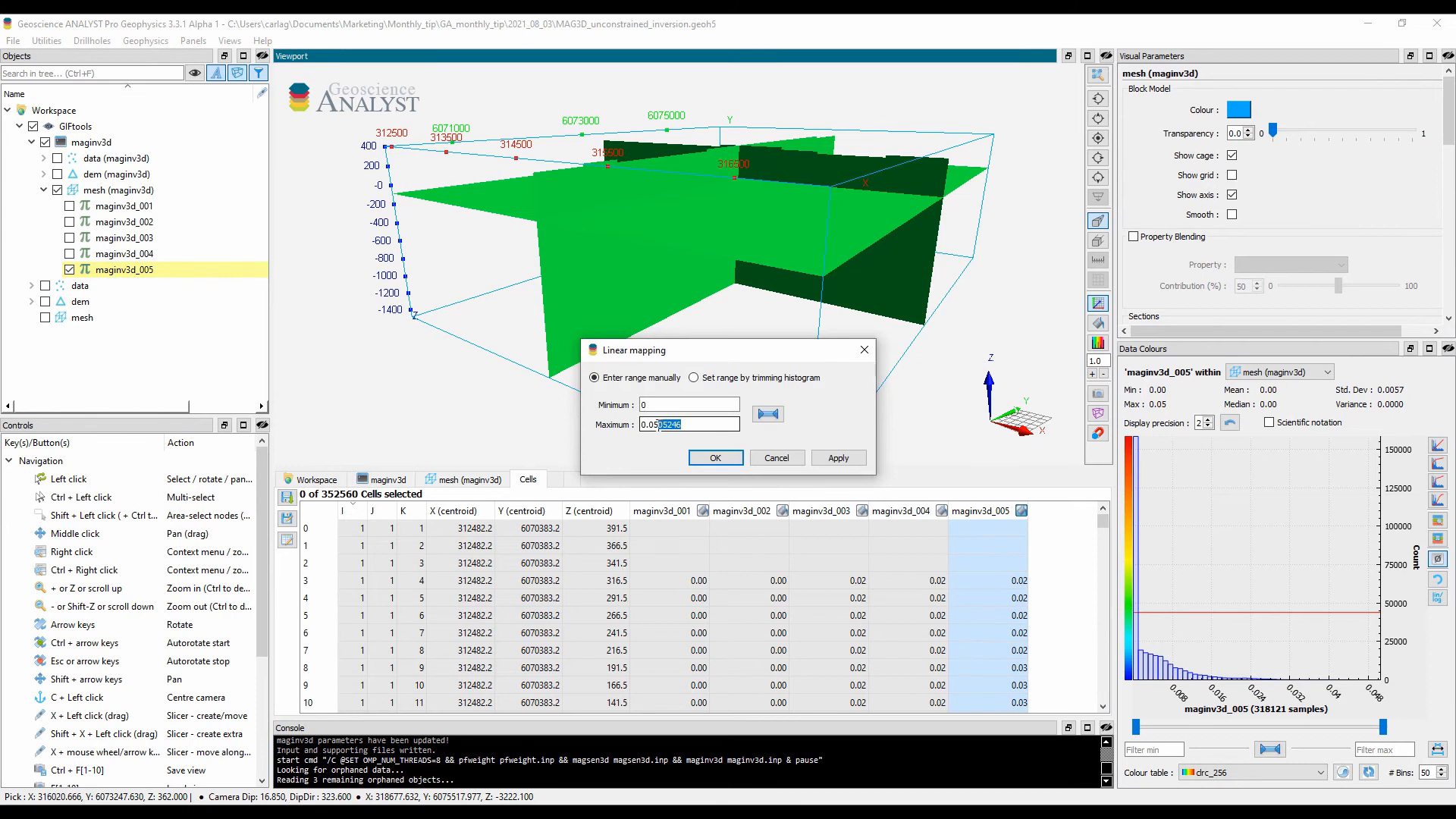
pyautogui.write('3')
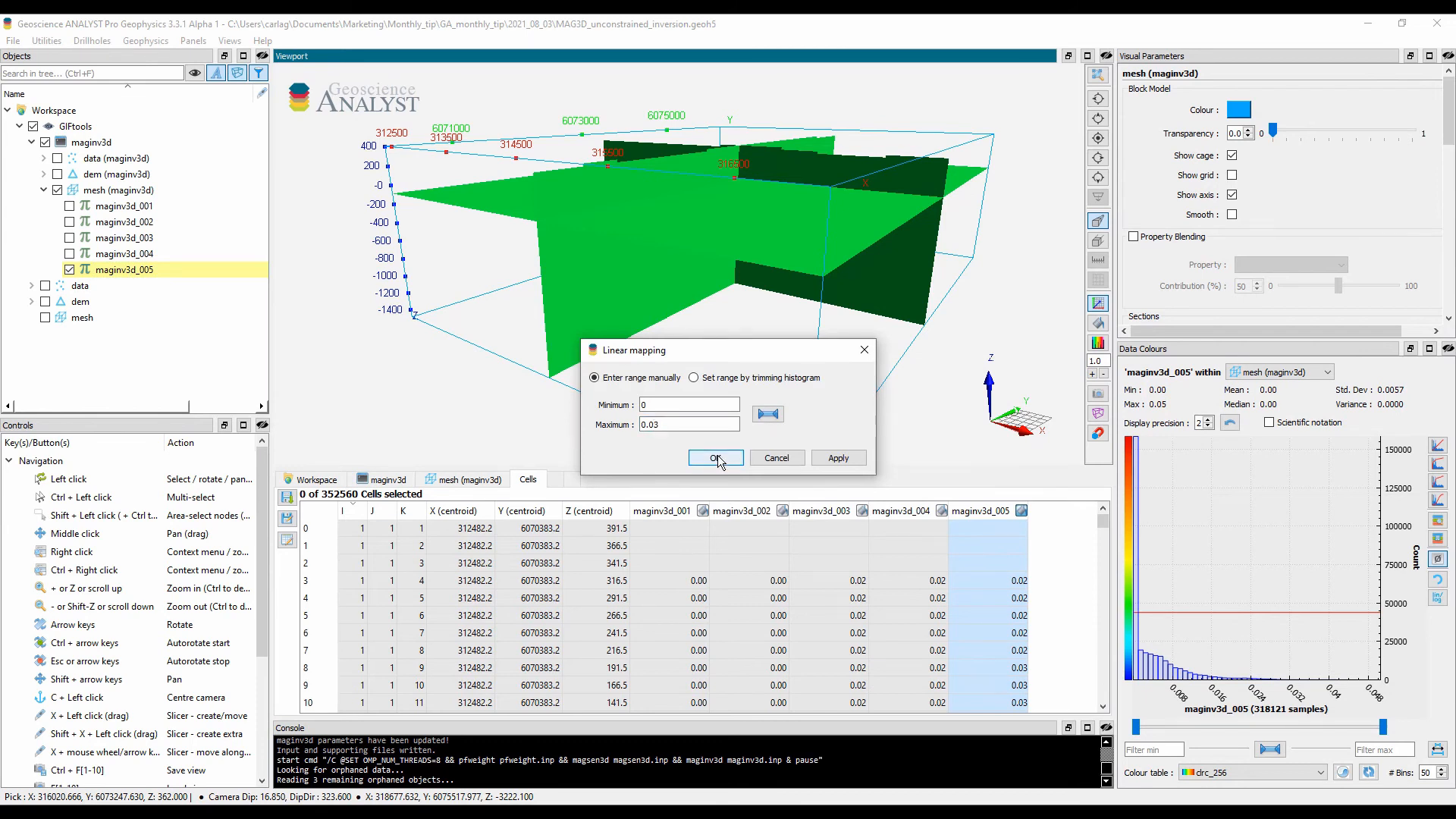
pyautogui.click(716, 459)
pyautogui.moveTo(775, 314); pyautogui.dragTo(766, 346)
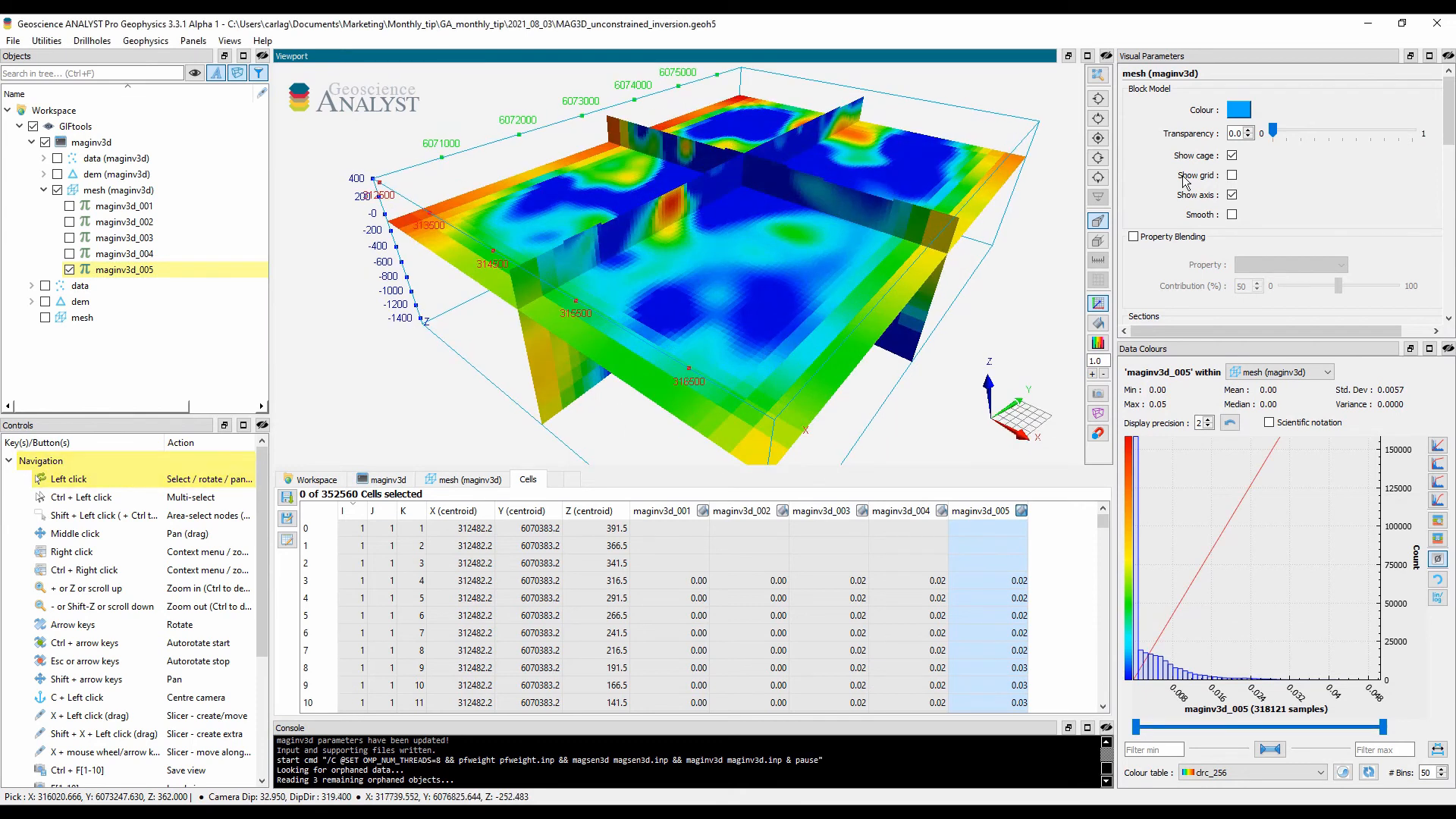
# Step: Turn on smoothing for the maginv3d mesh and adjust the position of its sections
pyautogui.click(1232, 215)
pyautogui.moveTo(1447, 122); pyautogui.dragTo(1450, 163)
pyautogui.moveTo(1338, 170); pyautogui.dragTo(1350, 197)
# Step: Show the mesh volume, start its U and V ranges at 13, and reduce both upper limits to trim the padding
pyautogui.scroll(-5, 1335, 175)
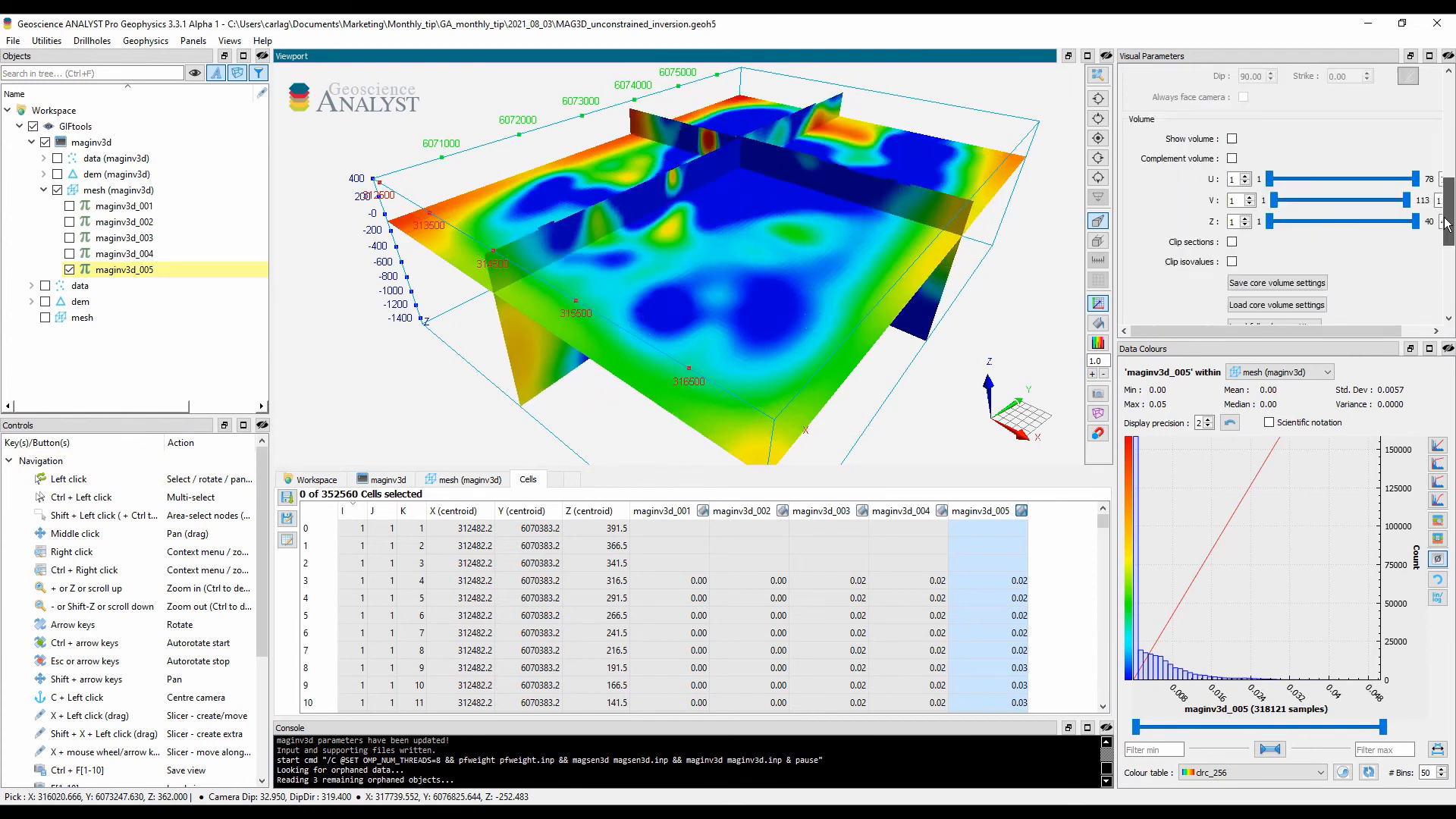
pyautogui.click(1232, 127)
pyautogui.moveTo(1269, 167); pyautogui.dragTo(1292, 168)
pyautogui.moveTo(1416, 168); pyautogui.dragTo(1402, 167)
pyautogui.moveTo(1276, 188); pyautogui.dragTo(1288, 189)
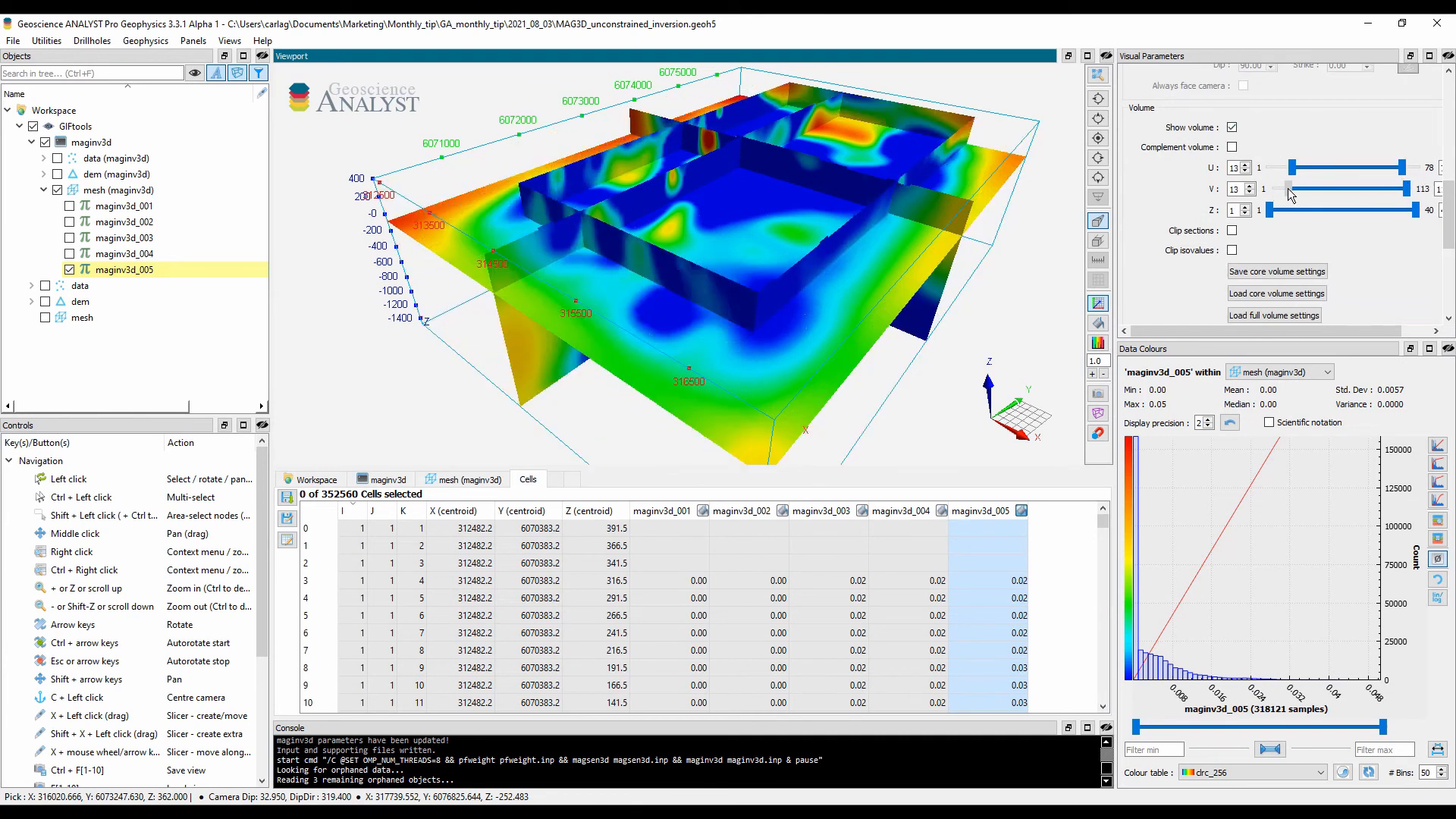
pyautogui.moveTo(1408, 189); pyautogui.dragTo(1389, 189)
# Step: Clip the mesh sections to the trimmed volume and hide the volume itself
pyautogui.click(1232, 230)
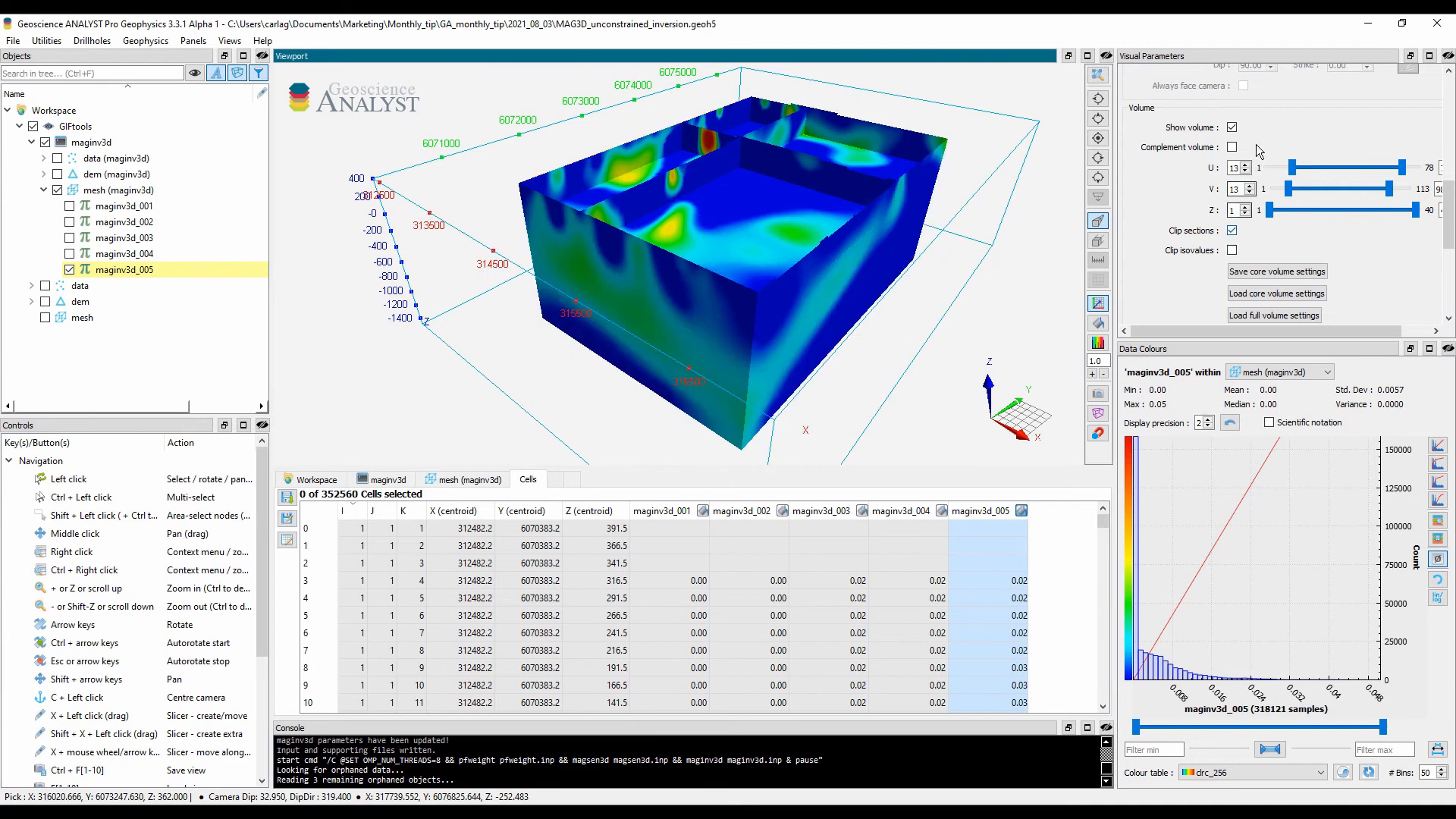
pyautogui.click(1231, 127)
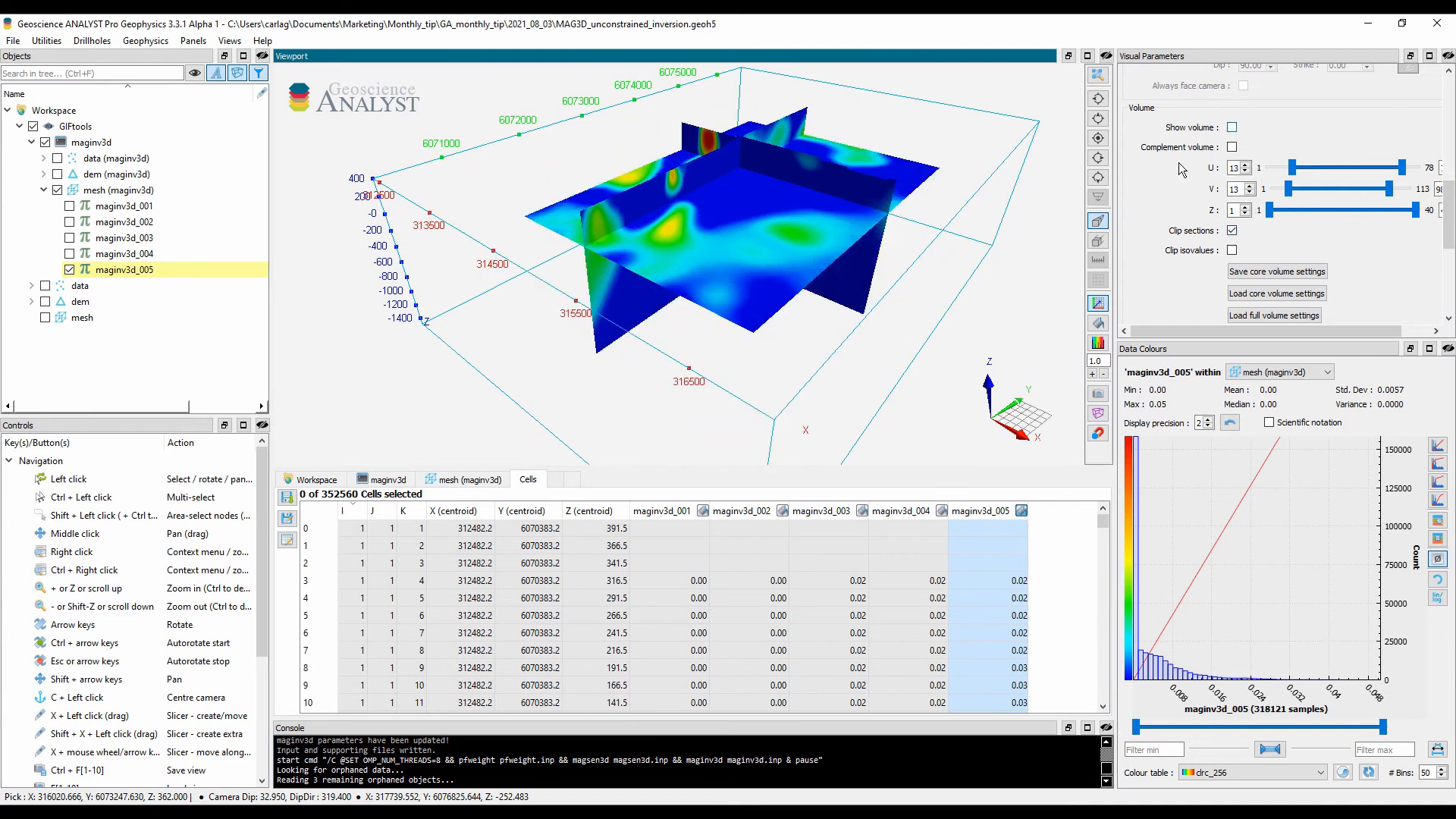
# Step: Open maginv3d.log from the maginv3d object's attached files, review it, and close it
pyautogui.click(381, 481)
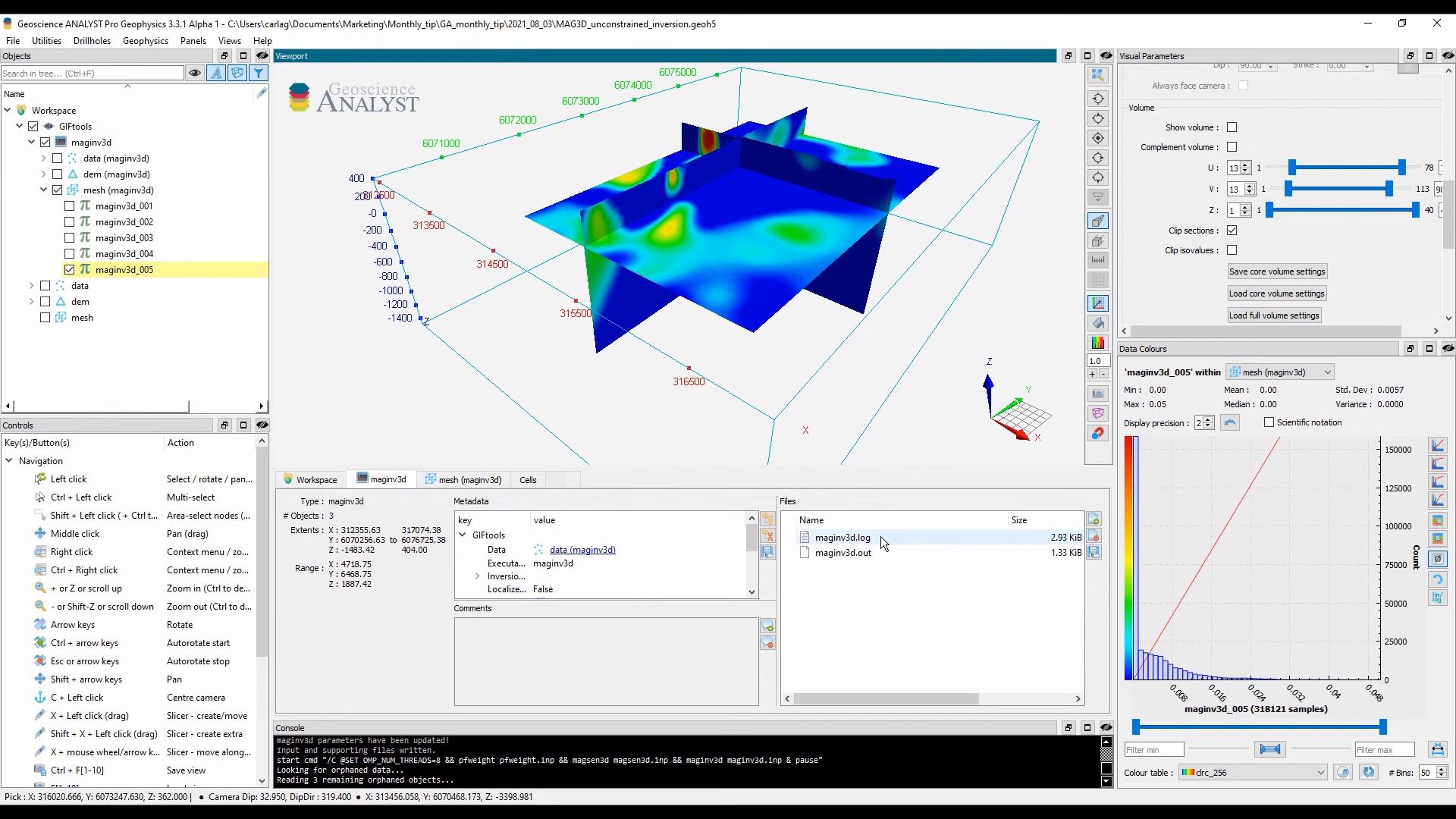
pyautogui.doubleClick(842, 537)
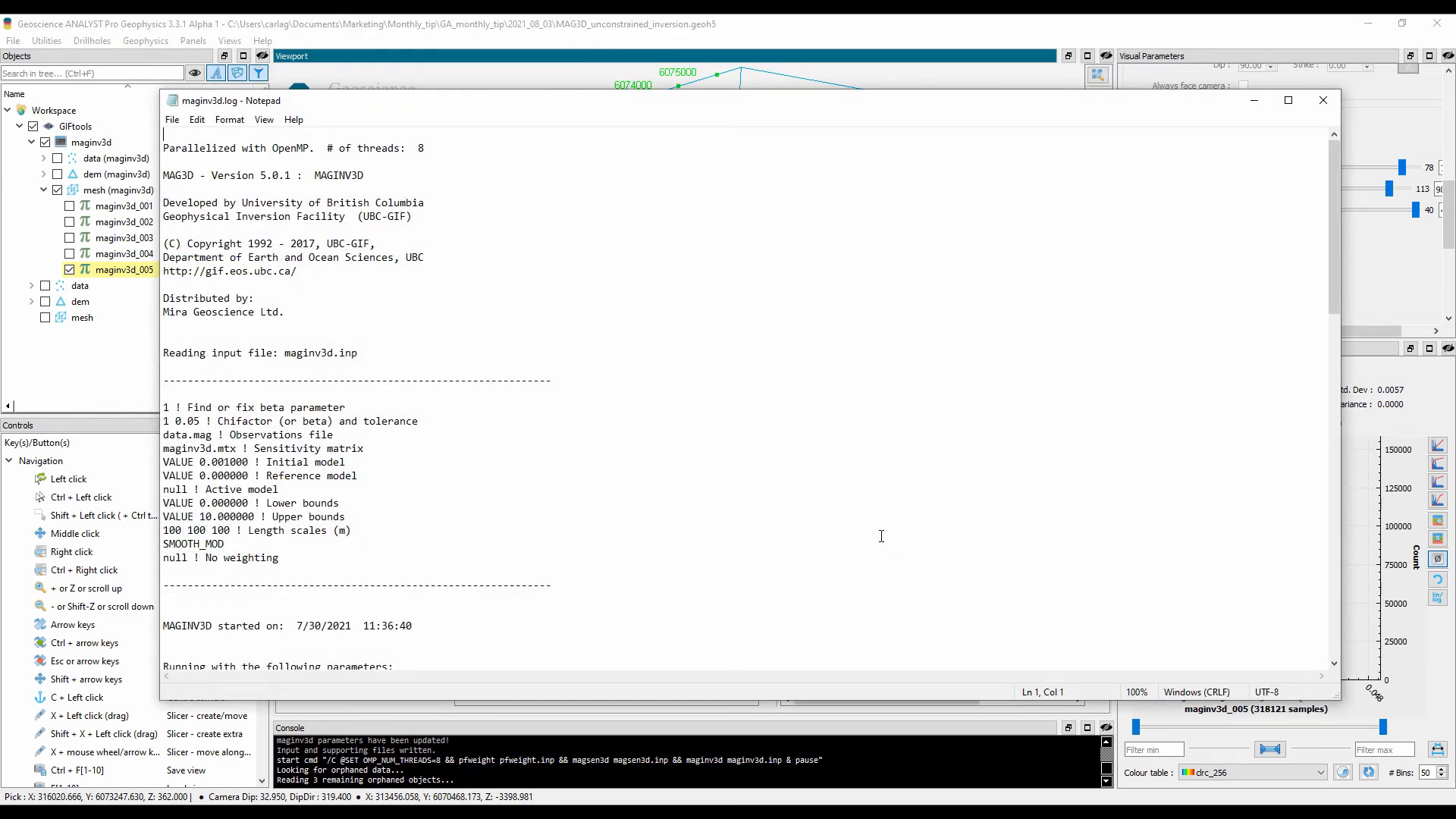
pyautogui.click(1323, 100)
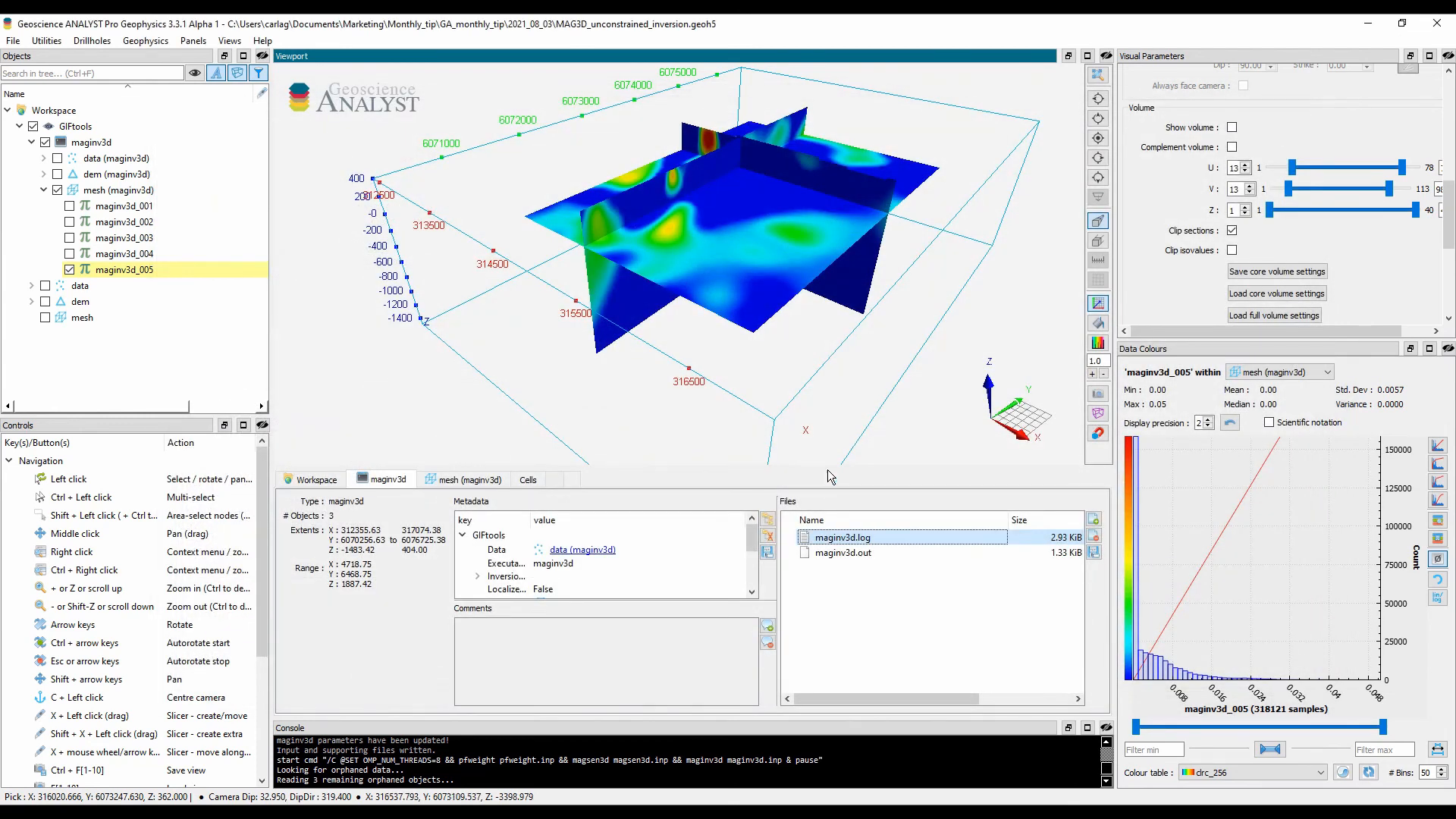
# Step: Enlarge the maginv3d metadata area and widen its key column to review all the inversion parameters
pyautogui.moveTo(831, 469); pyautogui.dragTo(819, 158)
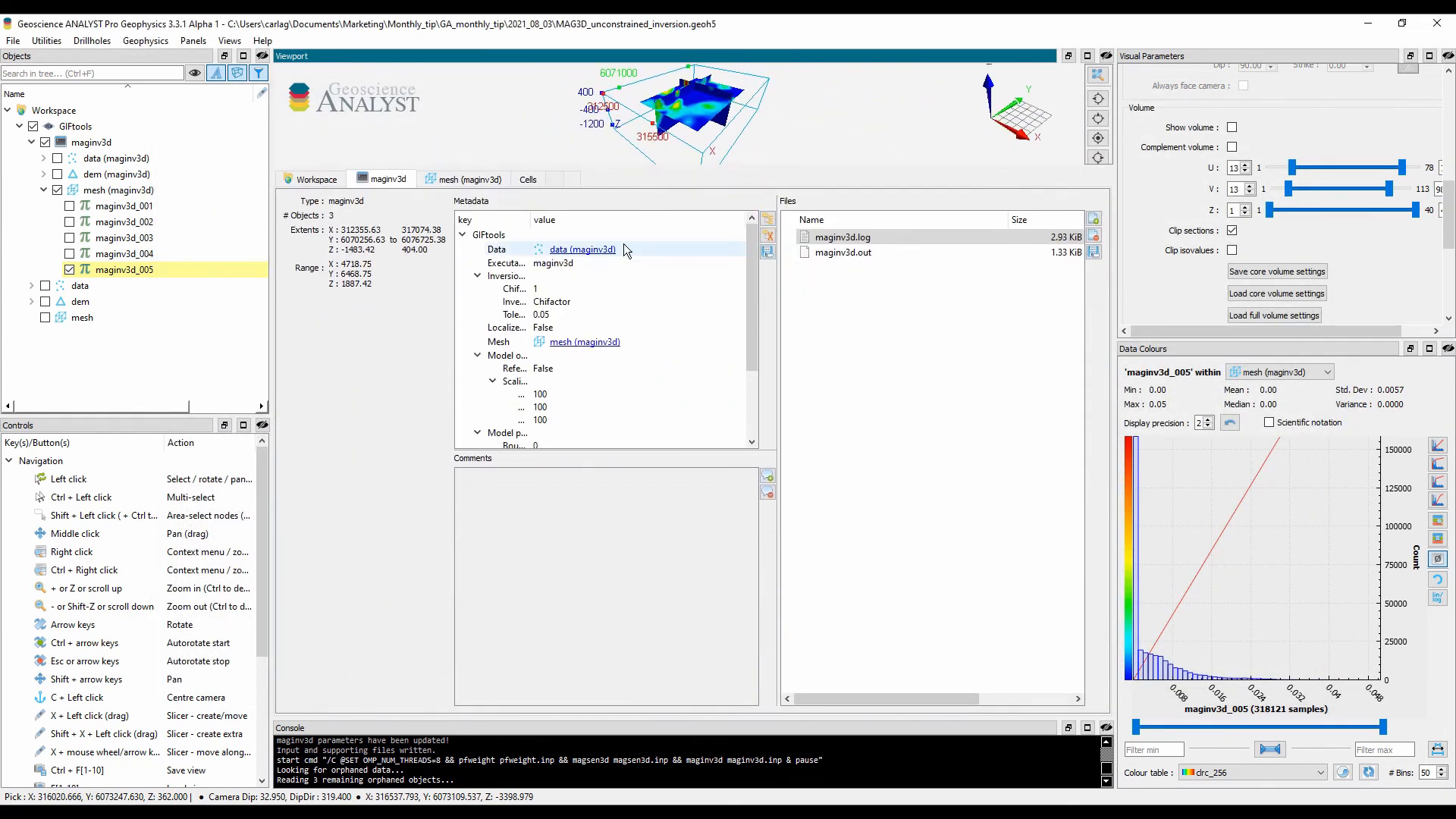
pyautogui.moveTo(530, 220); pyautogui.dragTo(613, 235)
pyautogui.moveTo(643, 453); pyautogui.dragTo(657, 597)
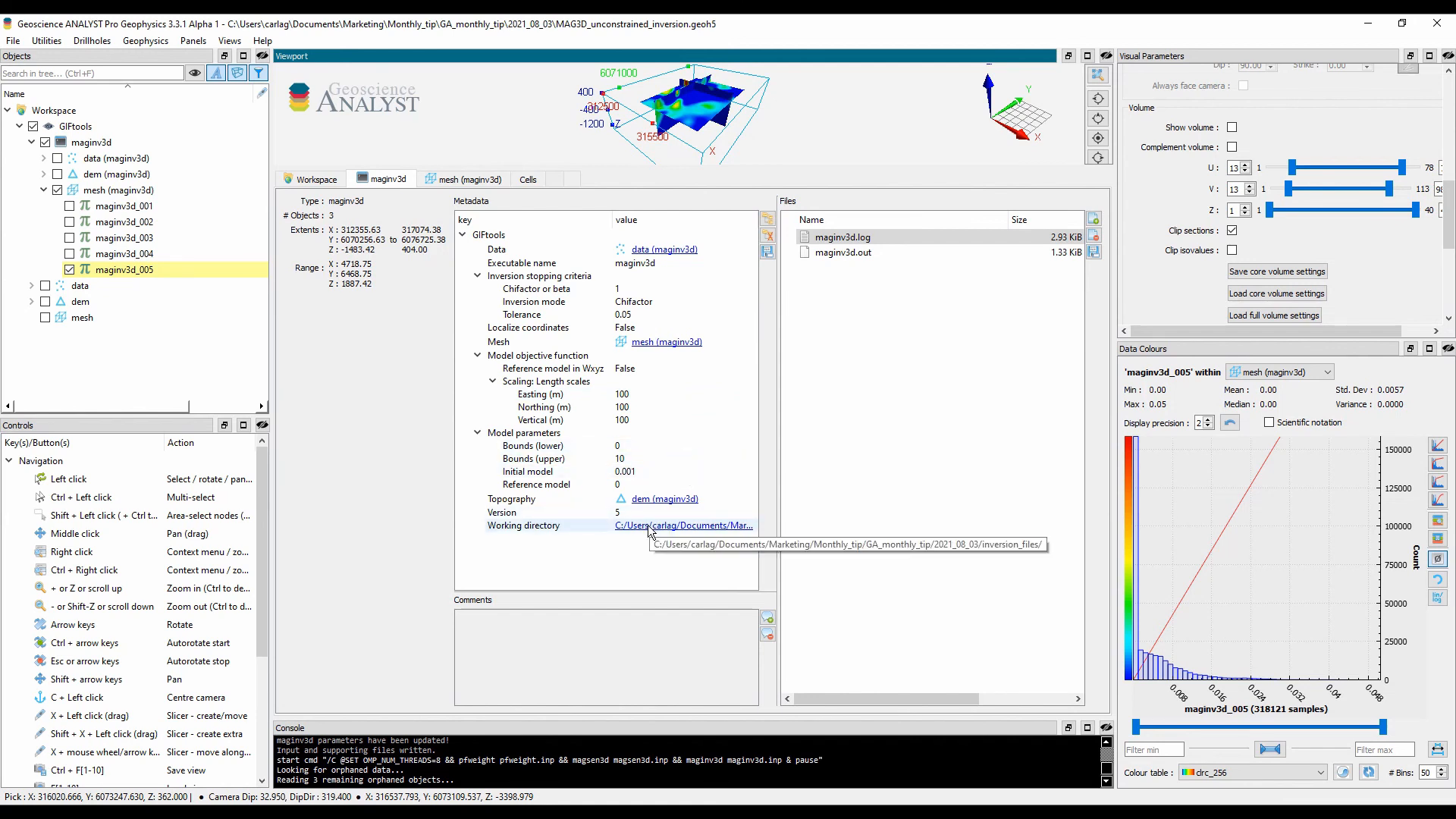
# Step: Follow the Mesh link in the metadata to the maginv3d mesh, and enlarge the 3D viewport again
pyautogui.click(662, 348)
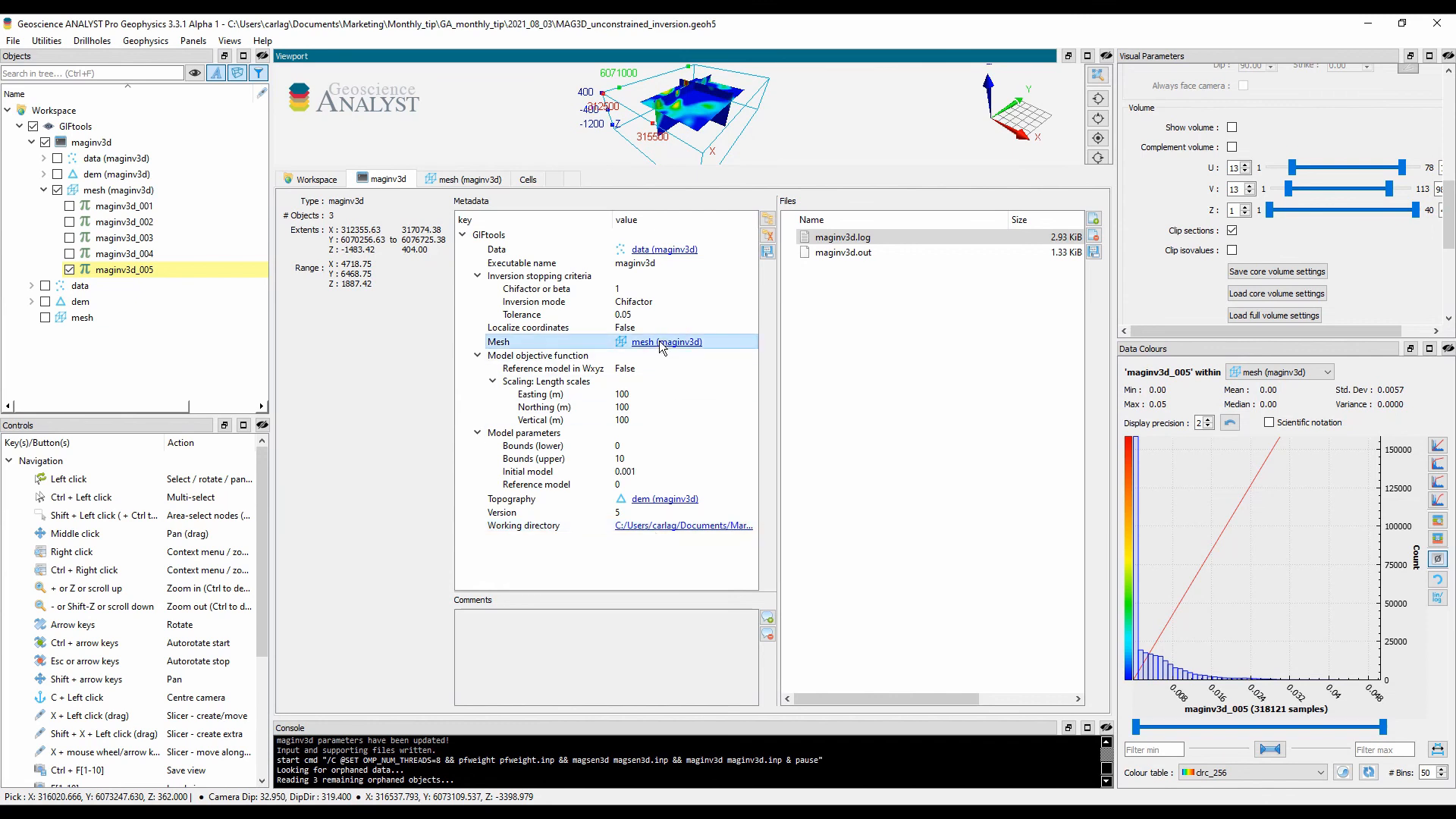
pyautogui.click(662, 345)
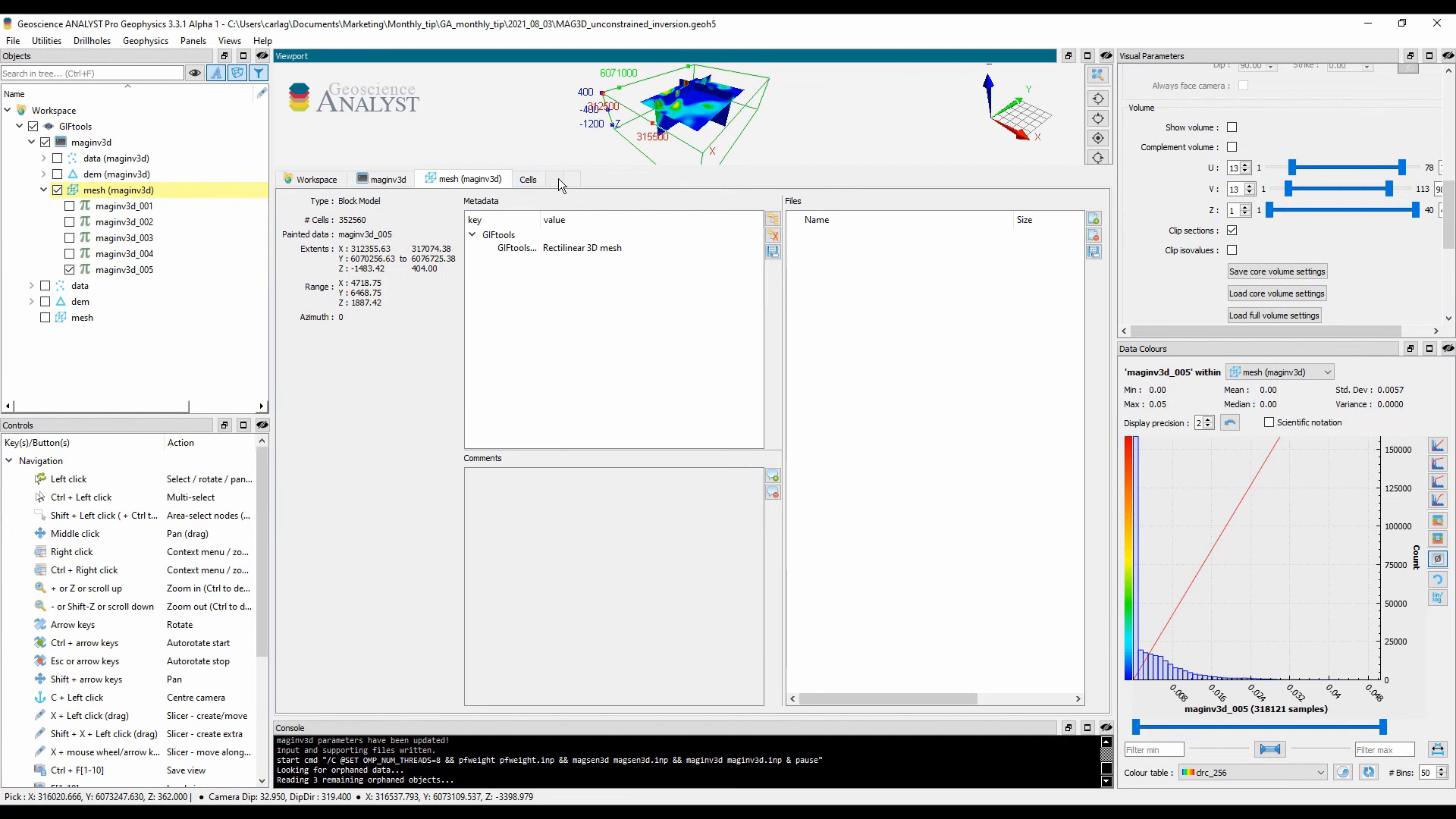
pyautogui.moveTo(649, 168); pyautogui.dragTo(653, 555)
pyautogui.moveTo(659, 421); pyautogui.dragTo(600, 421, button='middle')
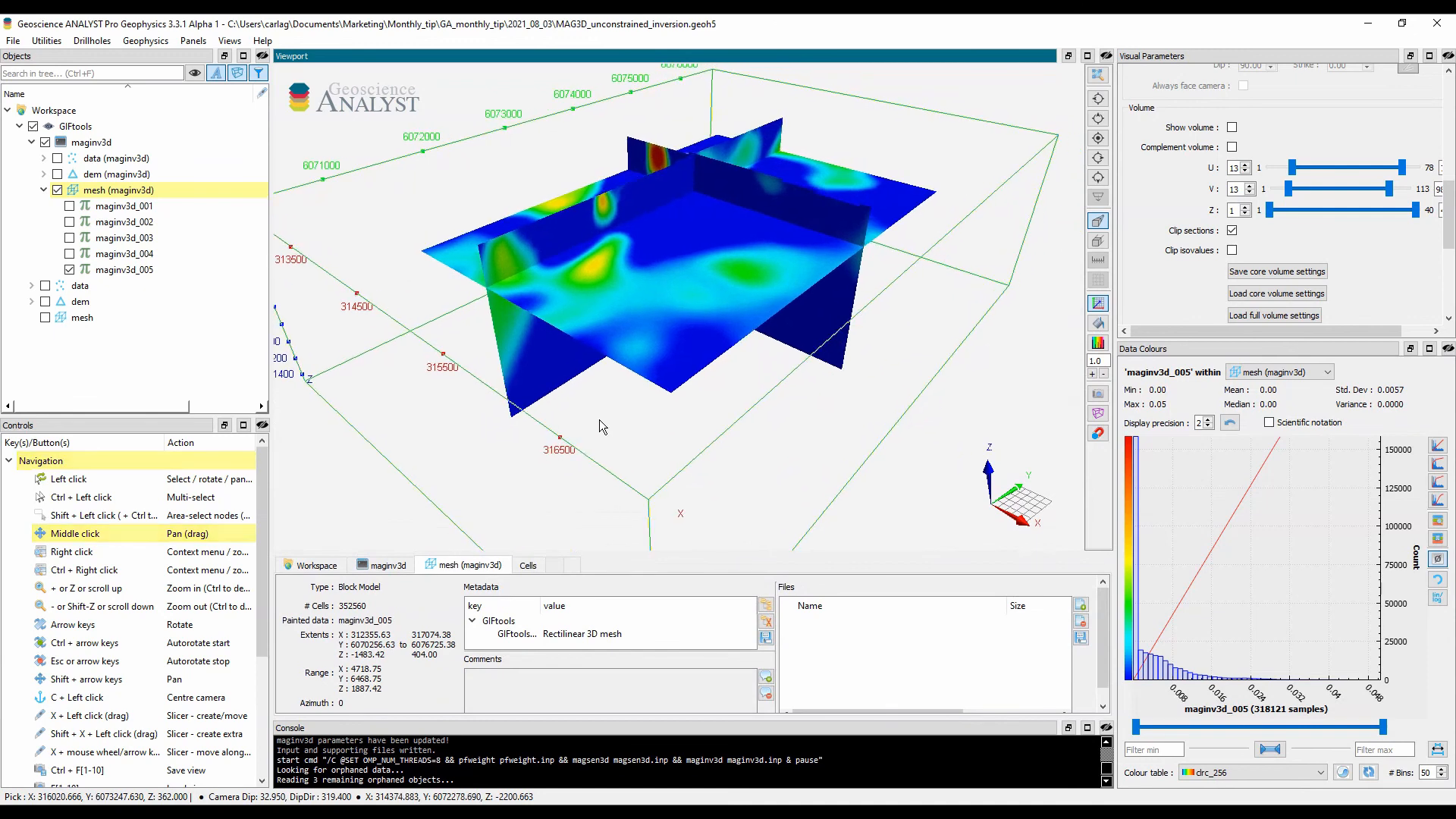